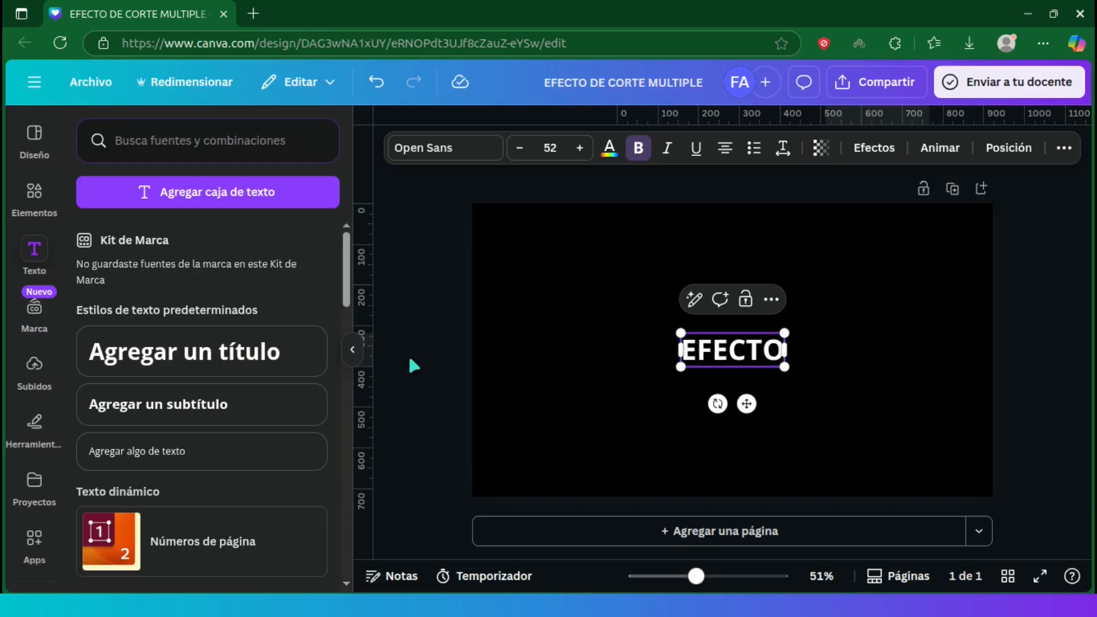
# Step: Set the EFECTO text to the Impact font at size 120
pyautogui.click(444, 151)
pyautogui.write('impact')
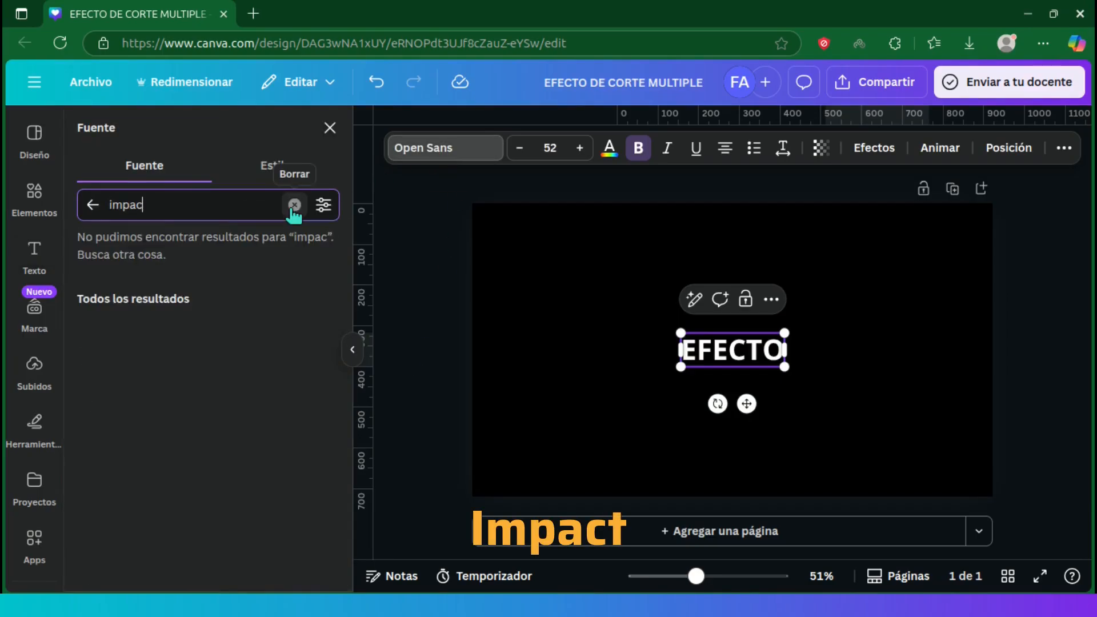
pyautogui.click(246, 292)
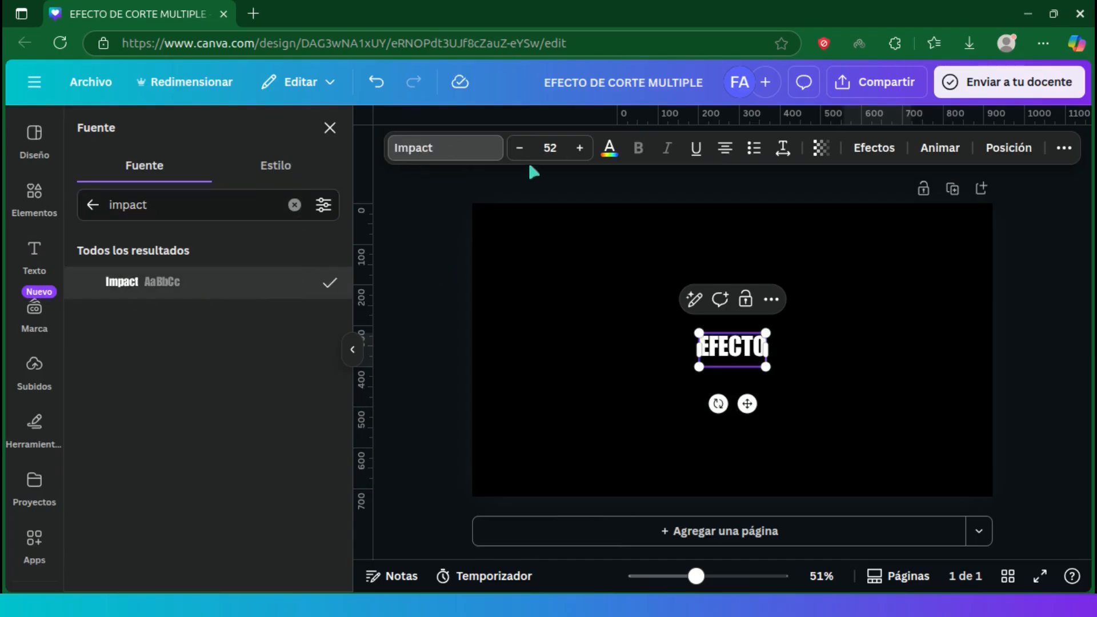
pyautogui.click(550, 147)
pyautogui.write('120')
pyautogui.press('Return')
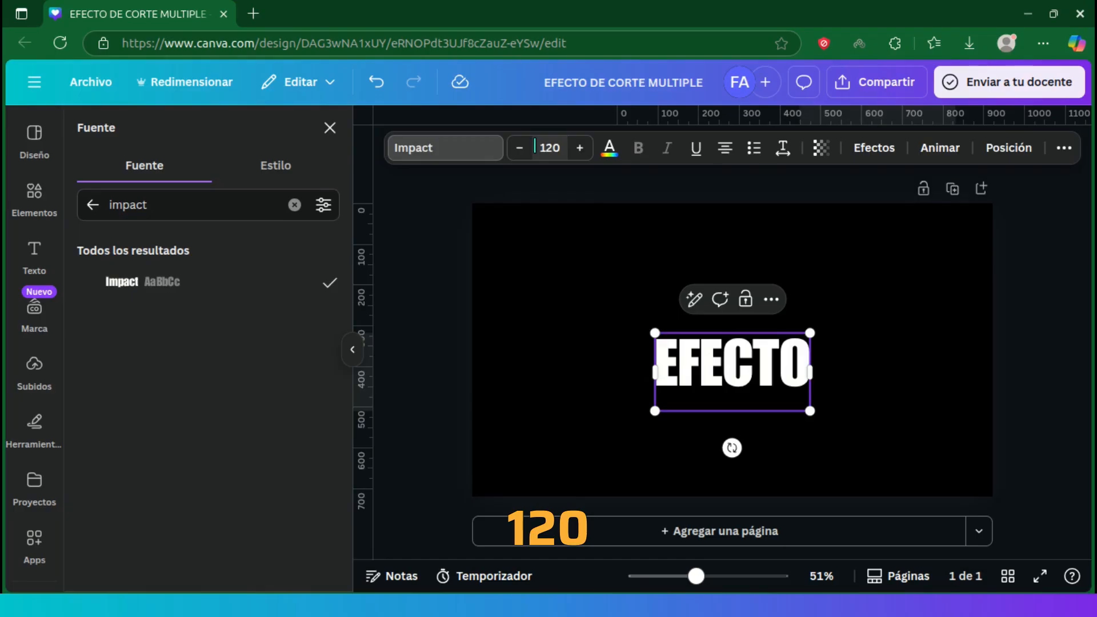
pyautogui.click(571, 280)
# Step: Duplicate the EFECTO text, place the copy centred directly beneath it and change its wording to DE CORTE
pyautogui.click(688, 356)
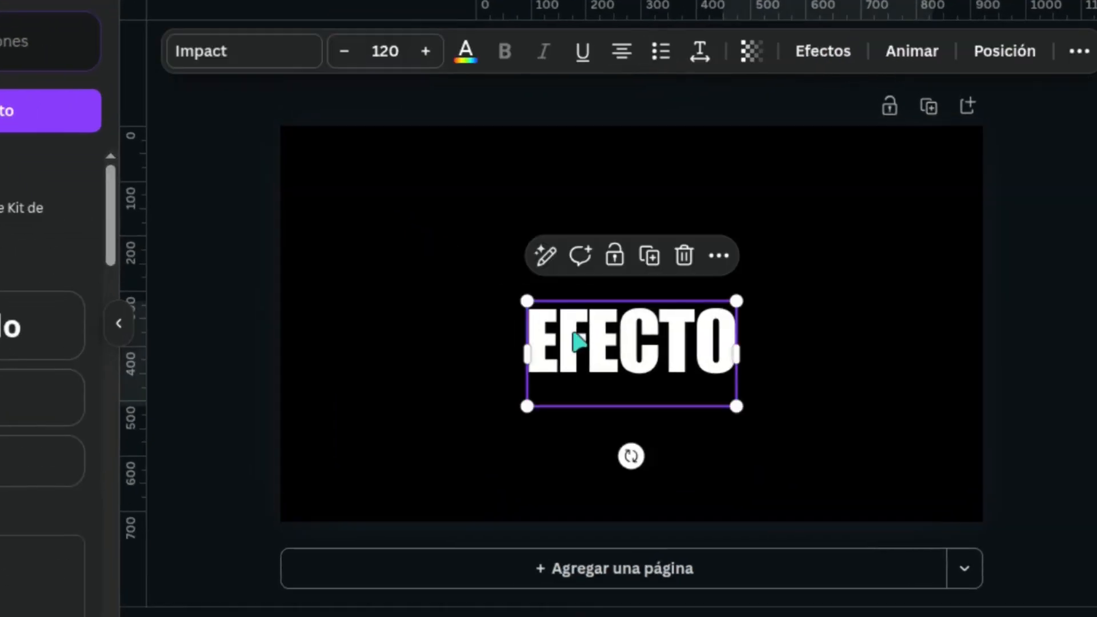
pyautogui.click(649, 255)
pyautogui.moveTo(643, 335); pyautogui.dragTo(631, 398)
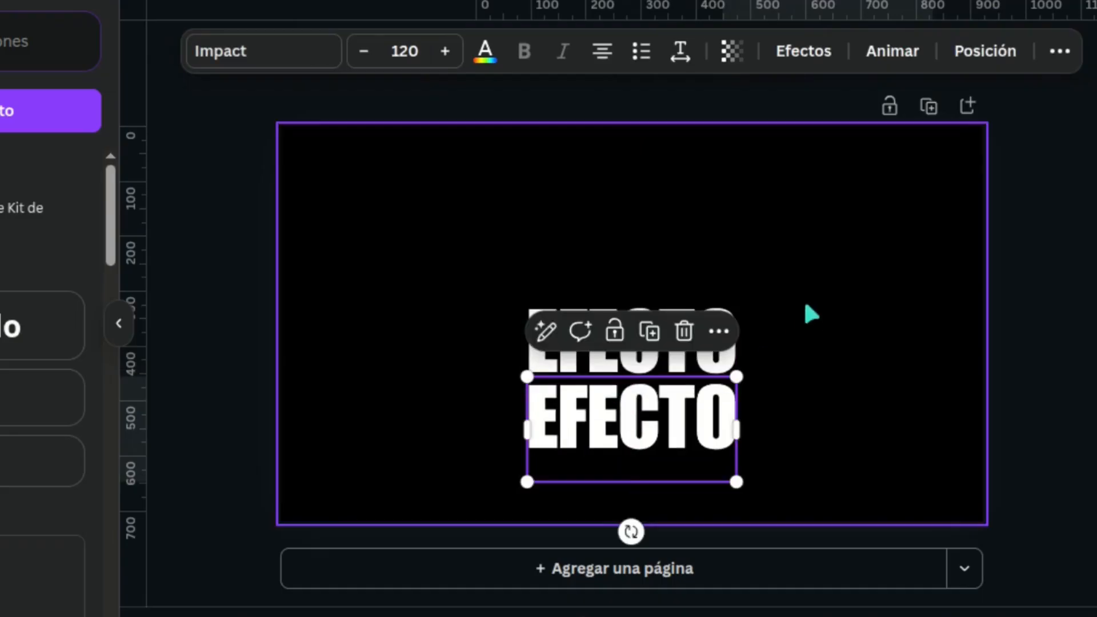
pyautogui.doubleClick(673, 433)
pyautogui.write('DE CORTE')
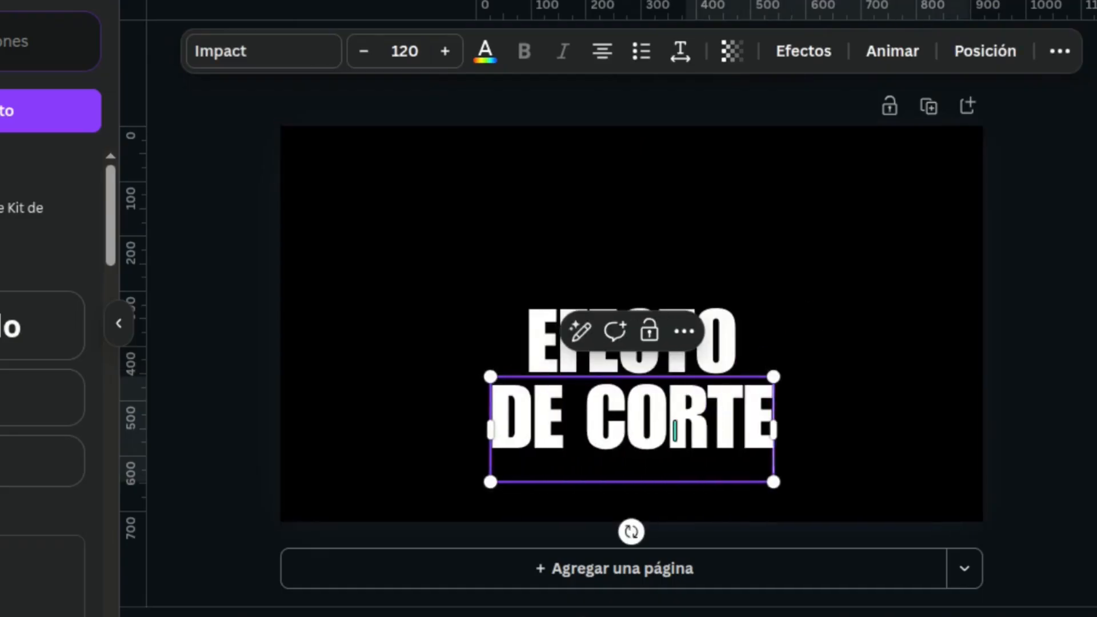
# Step: Duplicate the EFECTO text again, place the copy centred beneath DE CORTE and change its wording to MULTICAPA
pyautogui.click(793, 304)
pyautogui.click(717, 342)
pyautogui.click(656, 261)
pyautogui.moveTo(645, 348); pyautogui.dragTo(634, 490)
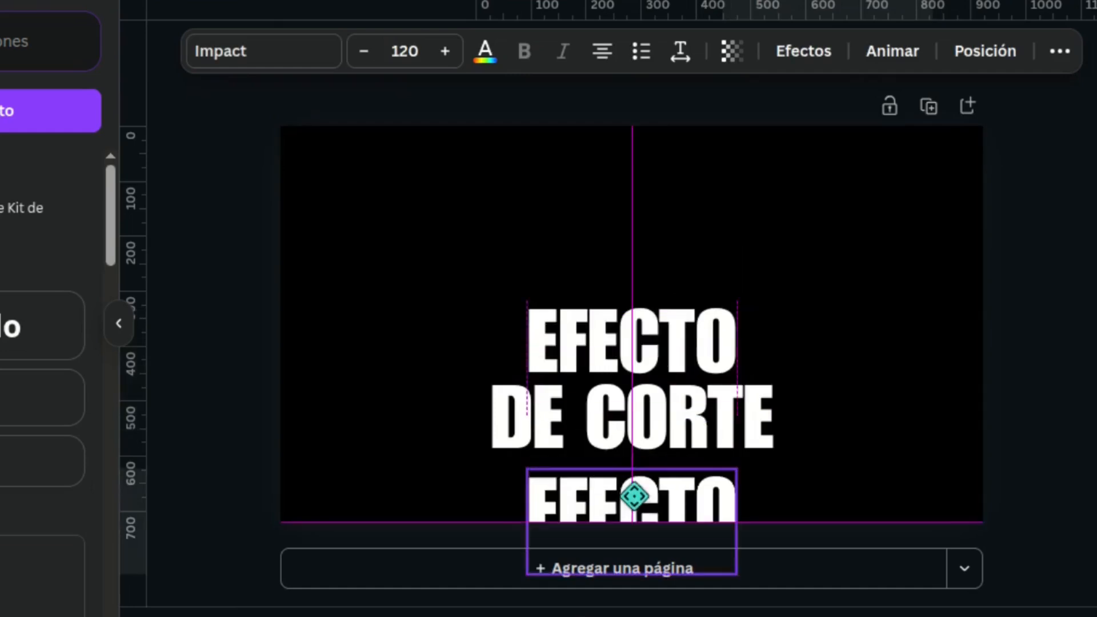
pyautogui.doubleClick(634, 490)
pyautogui.write('MULTICAPA')
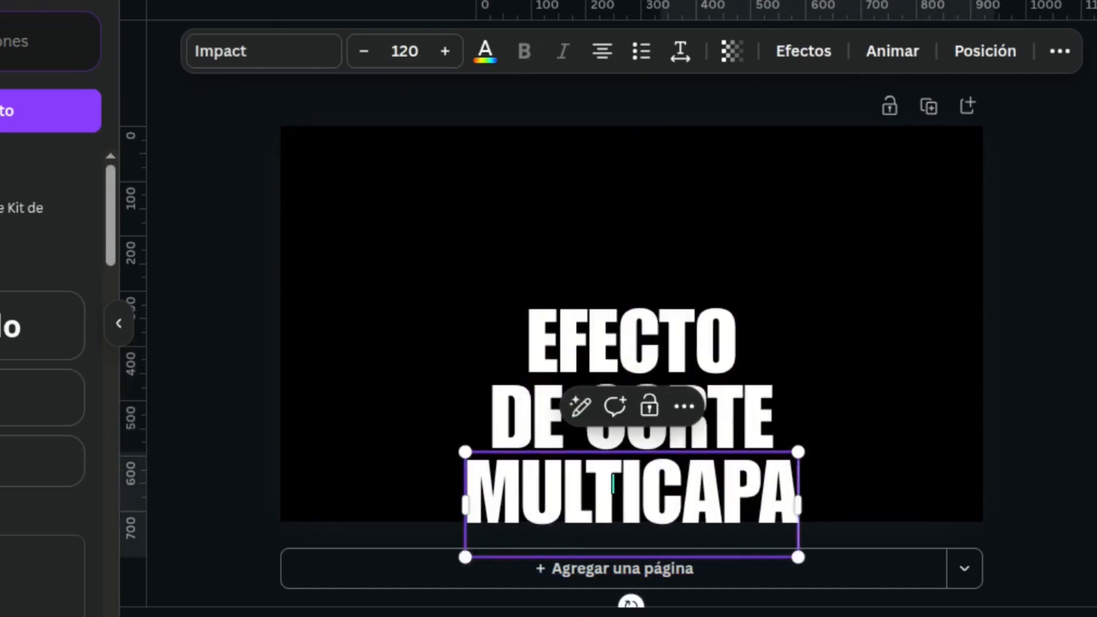
# Step: Move all three text lines together up into the middle of the page
pyautogui.moveTo(406, 257); pyautogui.dragTo(861, 537)
pyautogui.moveTo(678, 358); pyautogui.dragTo(660, 229)
pyautogui.click(845, 232)
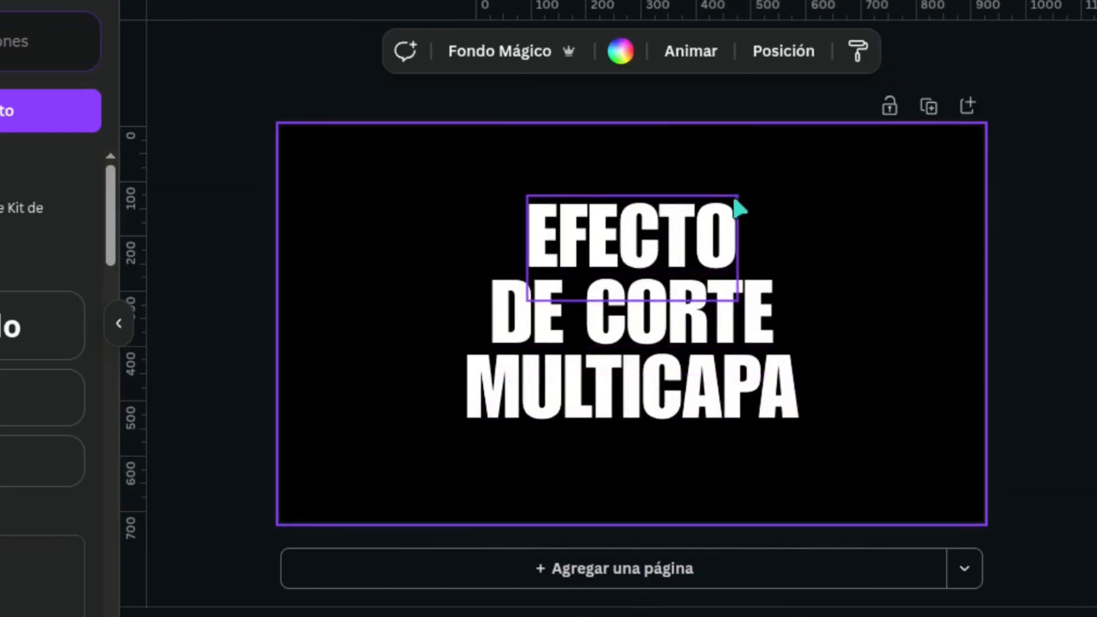
# Step: Enlarge the DE CORTE line to size 141 so it spans the same width as MULTICAPA
pyautogui.click(611, 391)
pyautogui.click(673, 326)
pyautogui.moveTo(773, 271); pyautogui.dragTo(797, 258)
pyautogui.moveTo(490, 262); pyautogui.dragTo(473, 241)
# Step: Move the EFECTO line up and enlarge it to size 191 so it matches the width of the lines below
pyautogui.click(677, 232)
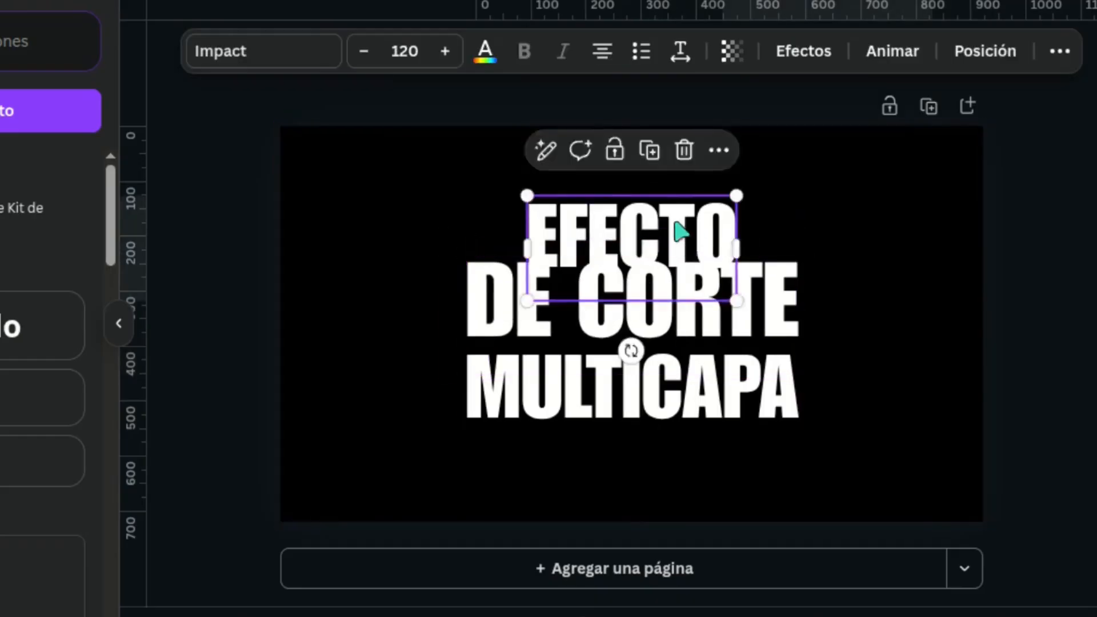
pyautogui.moveTo(678, 233); pyautogui.dragTo(678, 200)
pyautogui.moveTo(528, 167); pyautogui.dragTo(457, 151)
pyautogui.moveTo(736, 270); pyautogui.dragTo(808, 282)
pyautogui.moveTo(465, 301); pyautogui.dragTo(465, 304)
pyautogui.click(851, 287)
# Step: Nudge the DE CORTE line slightly down to even the spacing between the three lines
pyautogui.click(779, 306)
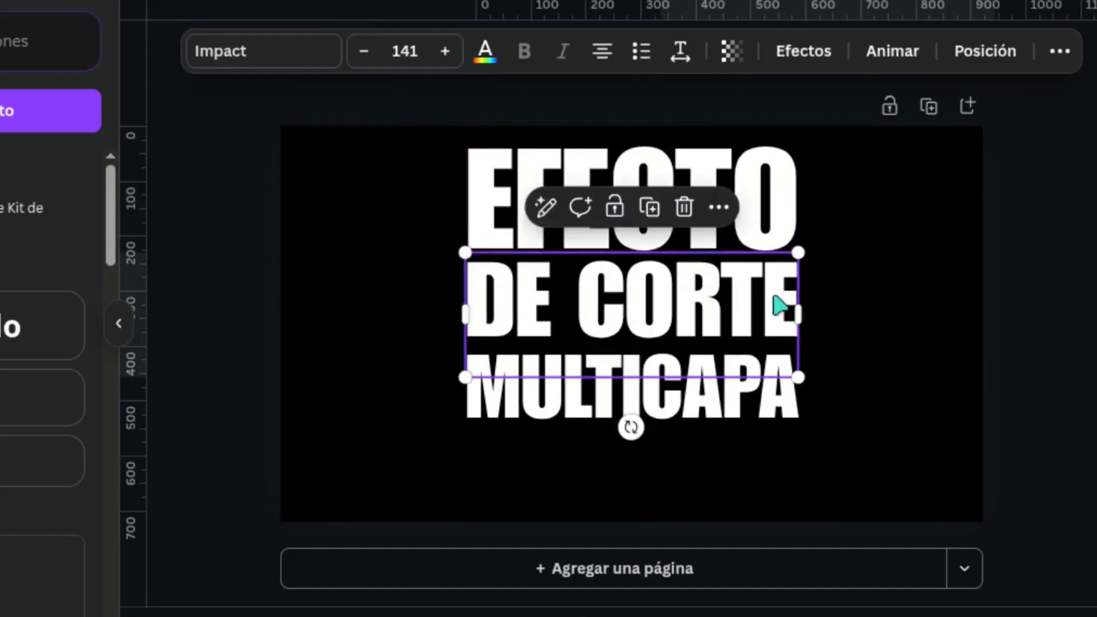
pyautogui.moveTo(773, 296); pyautogui.dragTo(773, 297)
pyautogui.click(838, 276)
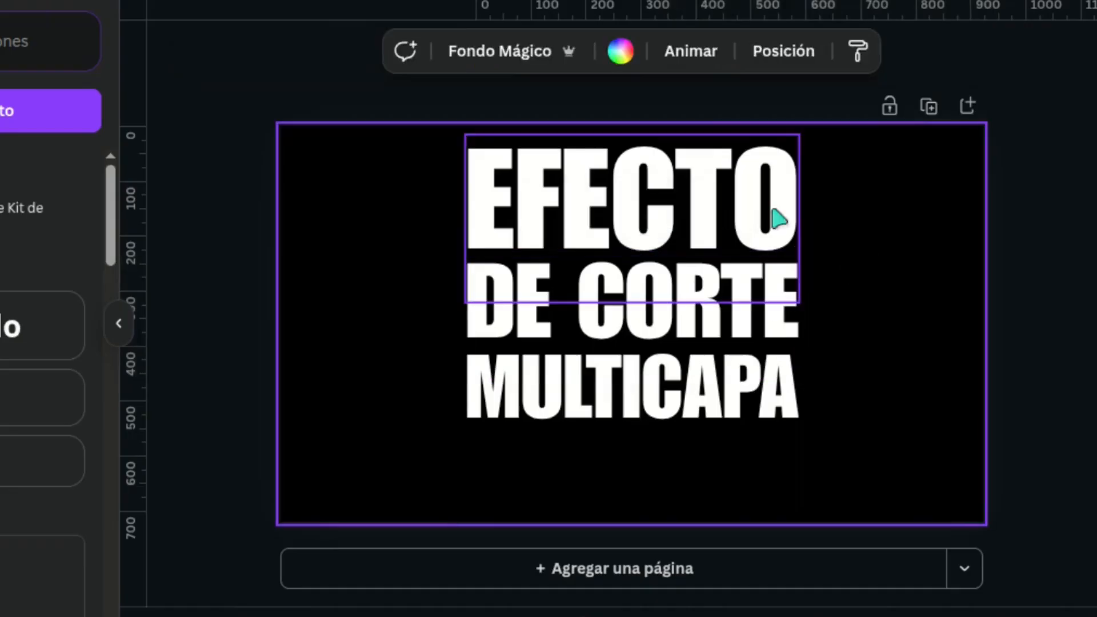
# Step: Group the EFECTO, DE CORTE and MULTICAPA lines and centre the group vertically on the page
pyautogui.click(788, 183)
pyautogui.keyDown('shift'); pyautogui.click(791, 302); pyautogui.keyUp('shift')
pyautogui.keyDown('shift'); pyautogui.click(791, 417); pyautogui.keyUp('shift')
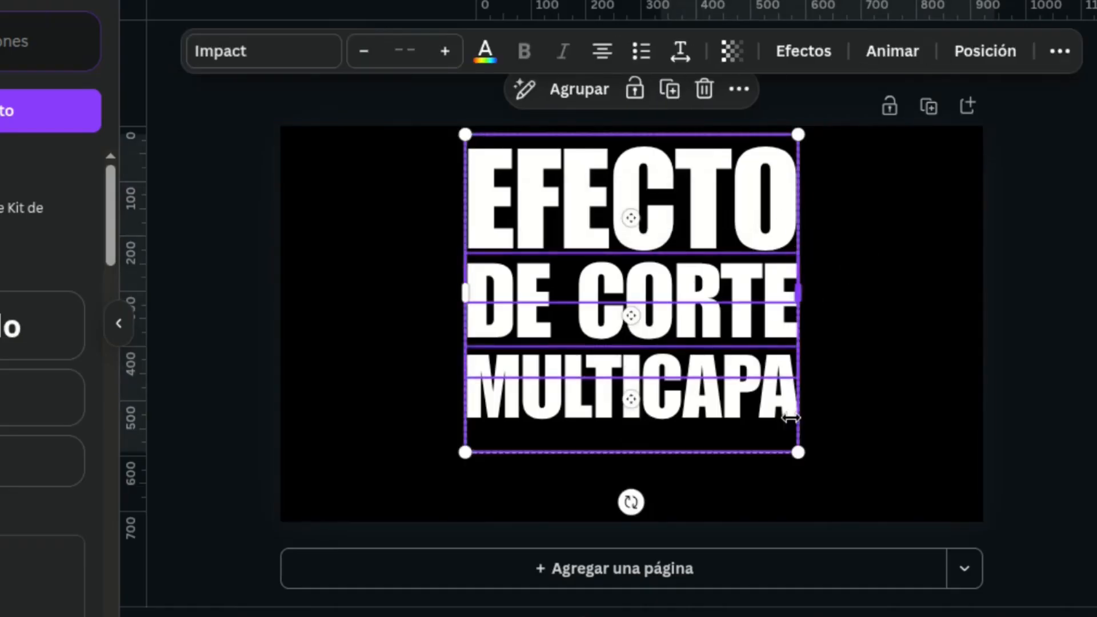
pyautogui.click(581, 90)
pyautogui.moveTo(631, 204); pyautogui.dragTo(631, 230)
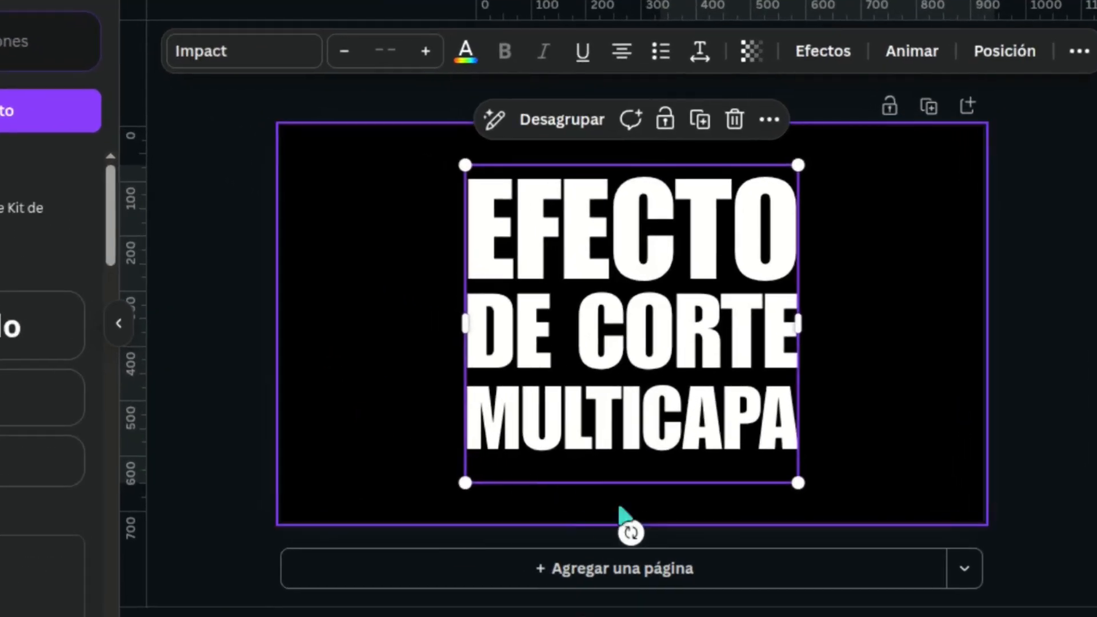
# Step: Rotate the text group 20° clockwise and keep it centred on the page
pyautogui.moveTo(631, 533); pyautogui.dragTo(559, 519)
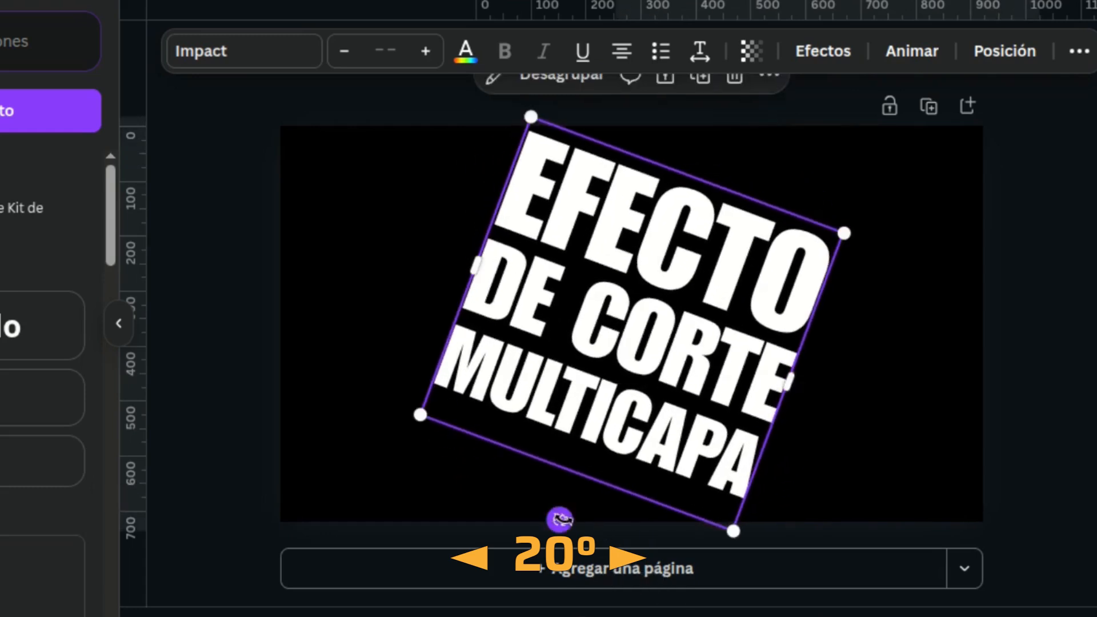
pyautogui.click(710, 282)
pyautogui.moveTo(711, 282); pyautogui.dragTo(718, 262)
pyautogui.click(890, 235)
pyautogui.click(1032, 200)
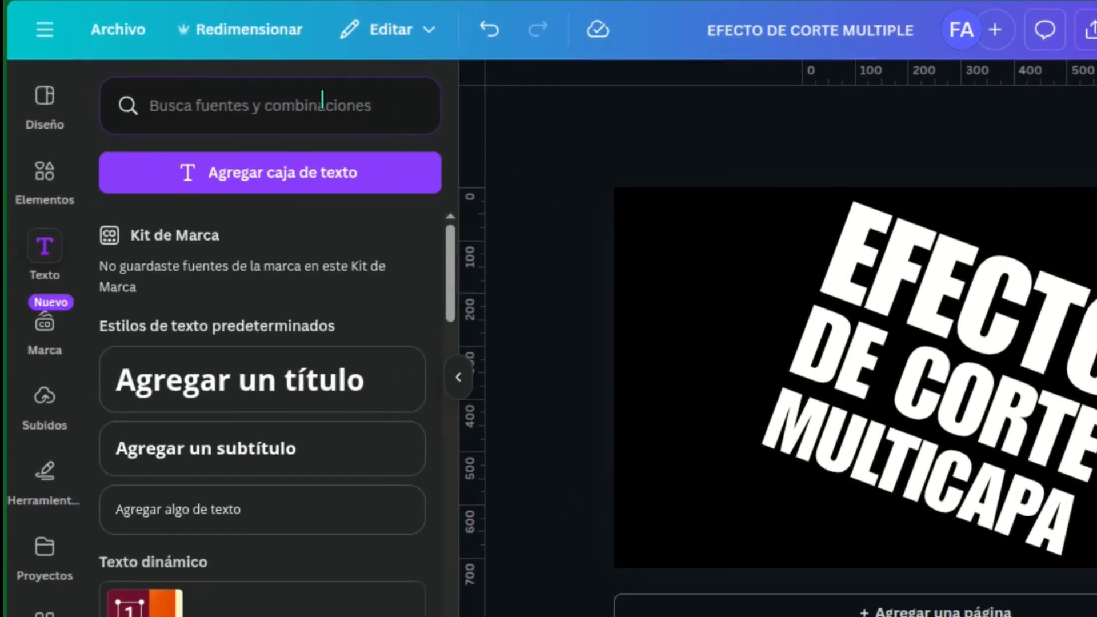
# Step: Toggle the display of rulers and guides off and back on
pyautogui.click(127, 35)
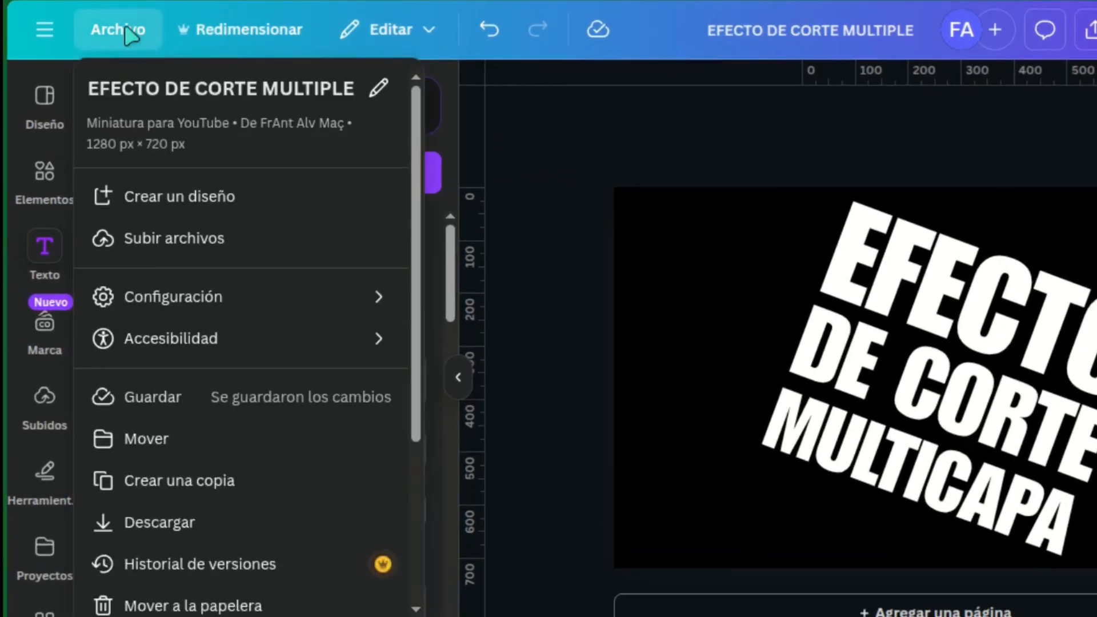
pyautogui.moveTo(245, 308)
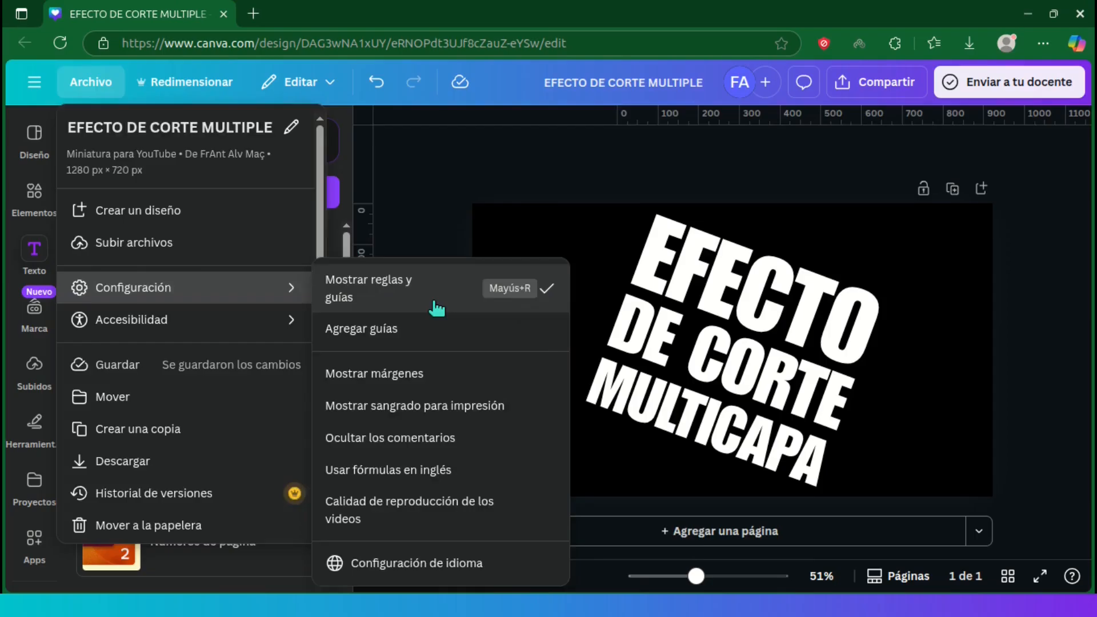
pyautogui.click(436, 308)
pyautogui.click(91, 82)
pyautogui.moveTo(275, 287)
pyautogui.click(339, 287)
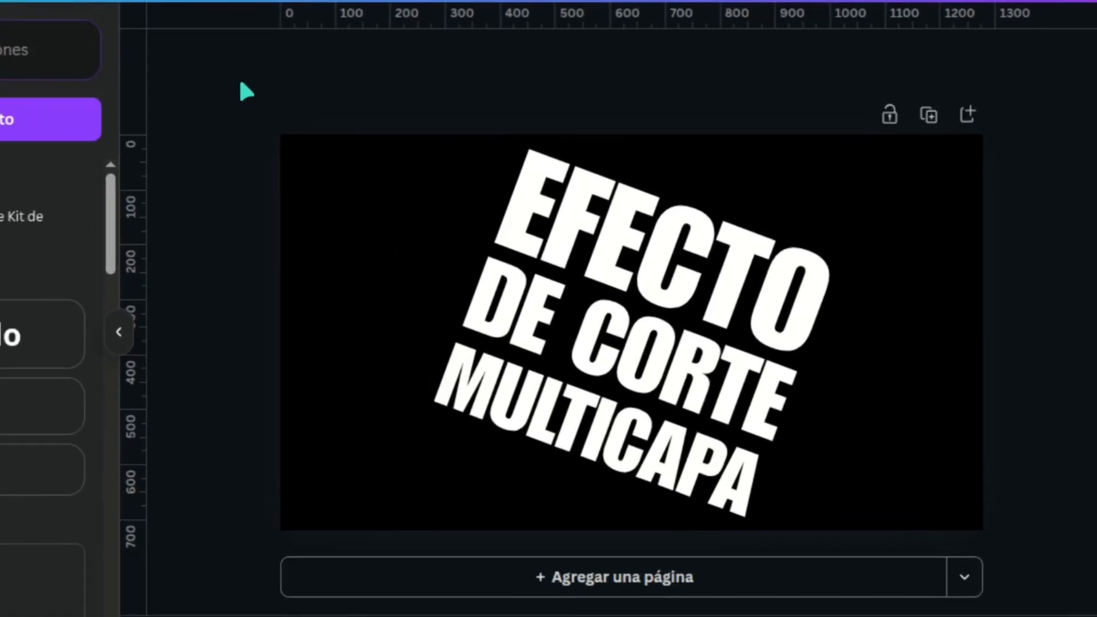
# Step: Place four horizontal guides across the slanted text at about 180, 300, 435 and 560 px on the vertical ruler
pyautogui.moveTo(522, 15); pyautogui.dragTo(529, 231)
pyautogui.moveTo(756, 20); pyautogui.dragTo(716, 440)
pyautogui.moveTo(529, 232); pyautogui.dragTo(534, 297)
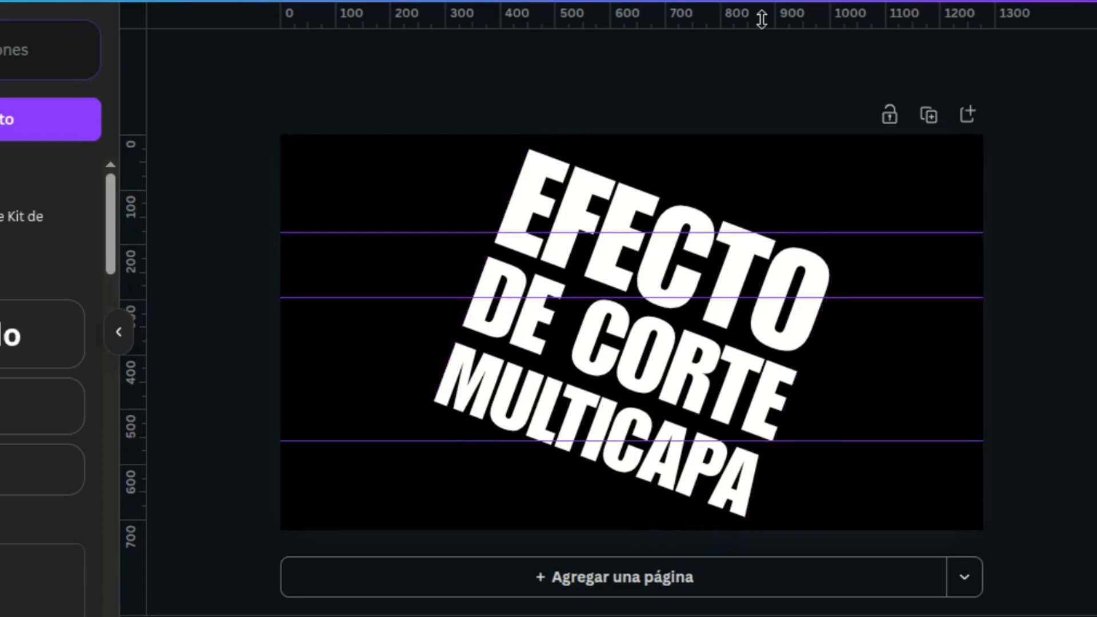
pyautogui.moveTo(734, 440); pyautogui.dragTo(723, 373)
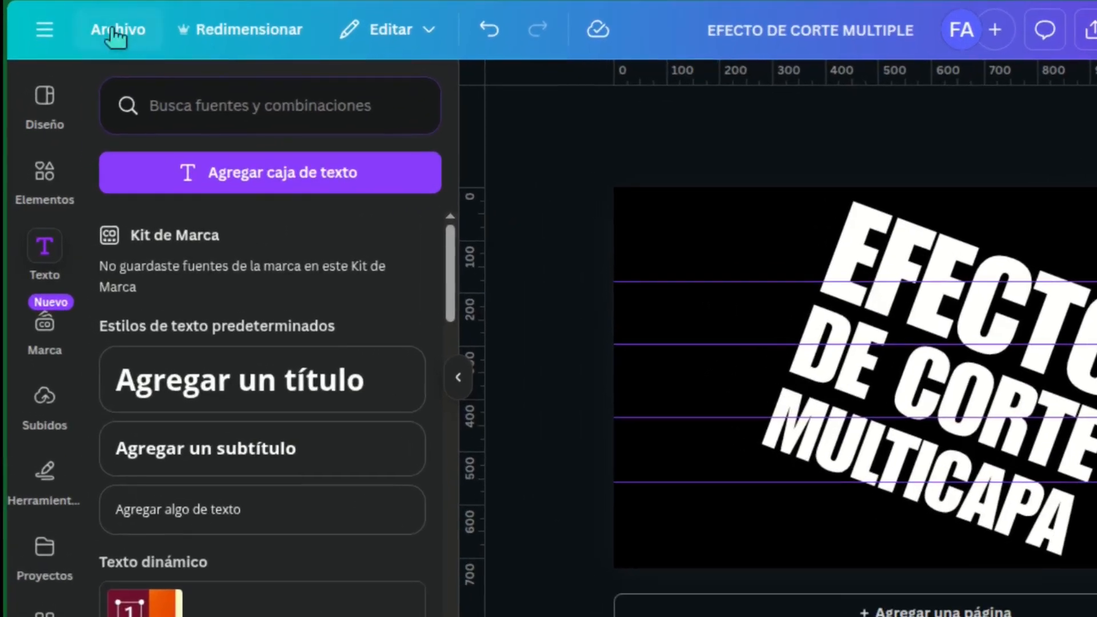
# Step: Lock the four horizontal guides in place
pyautogui.click(88, 81)
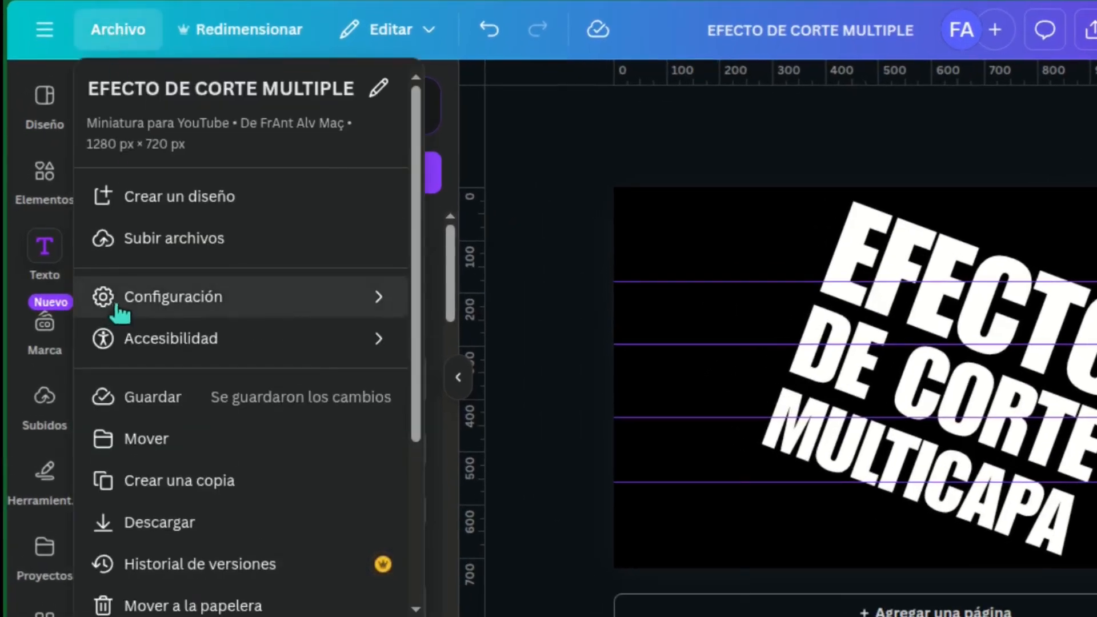
pyautogui.moveTo(392, 311)
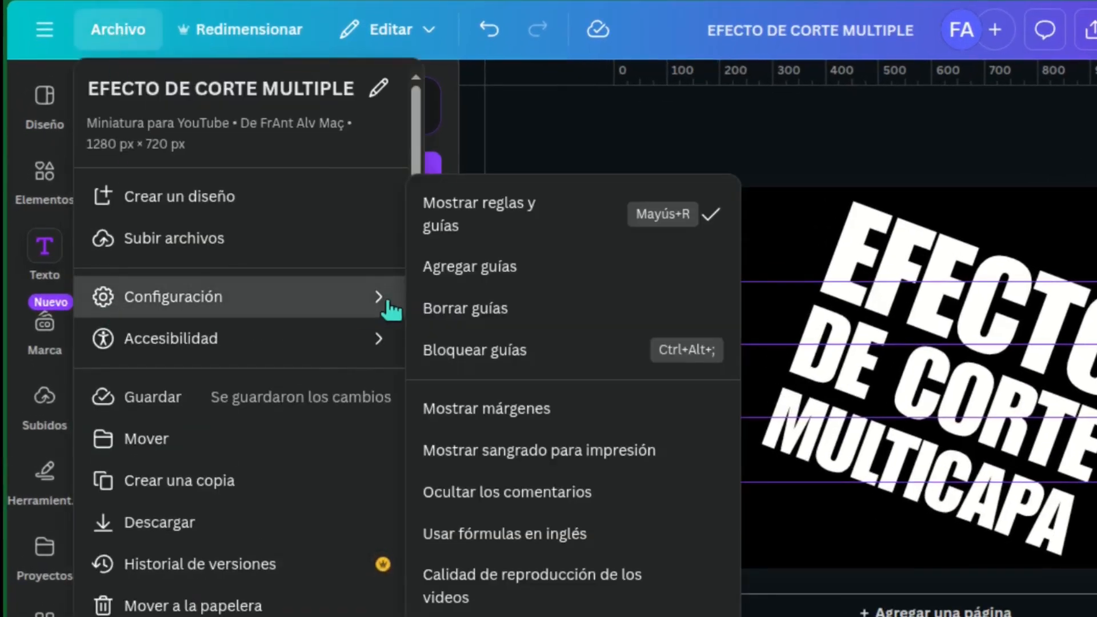
pyautogui.click(606, 353)
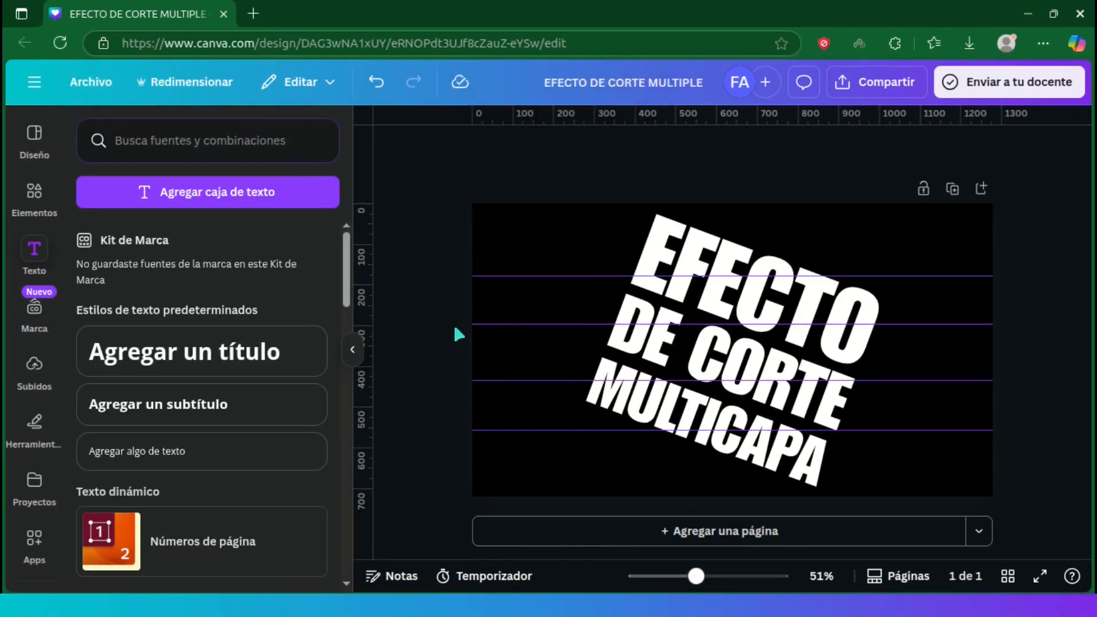
# Step: Search the Canva apps for "design to image" and open the Design to Image app
pyautogui.click(663, 233)
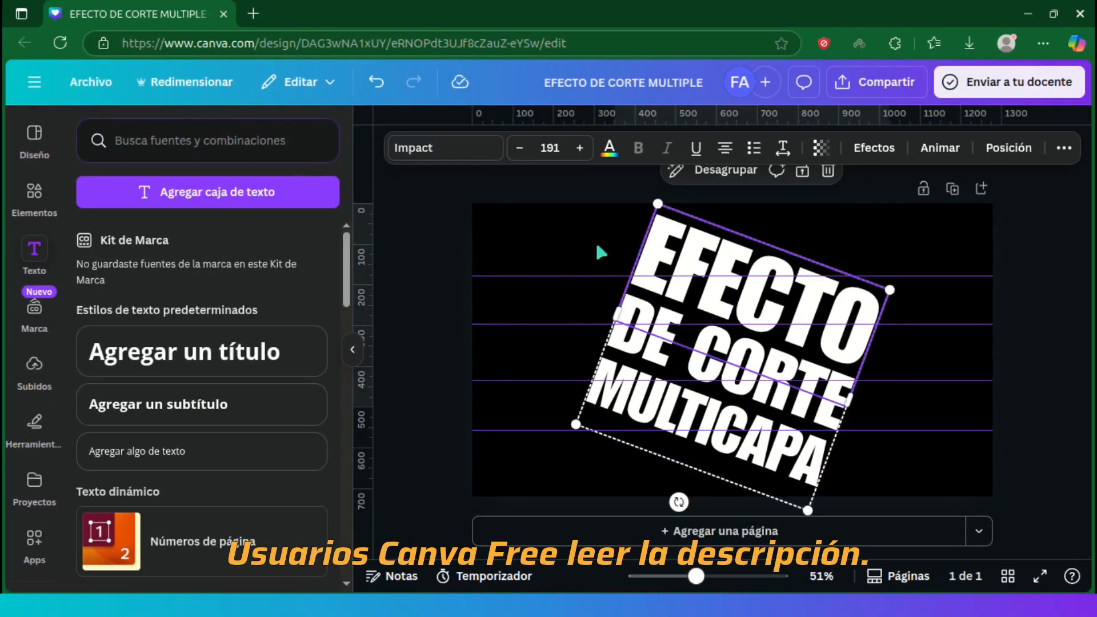
pyautogui.click(32, 538)
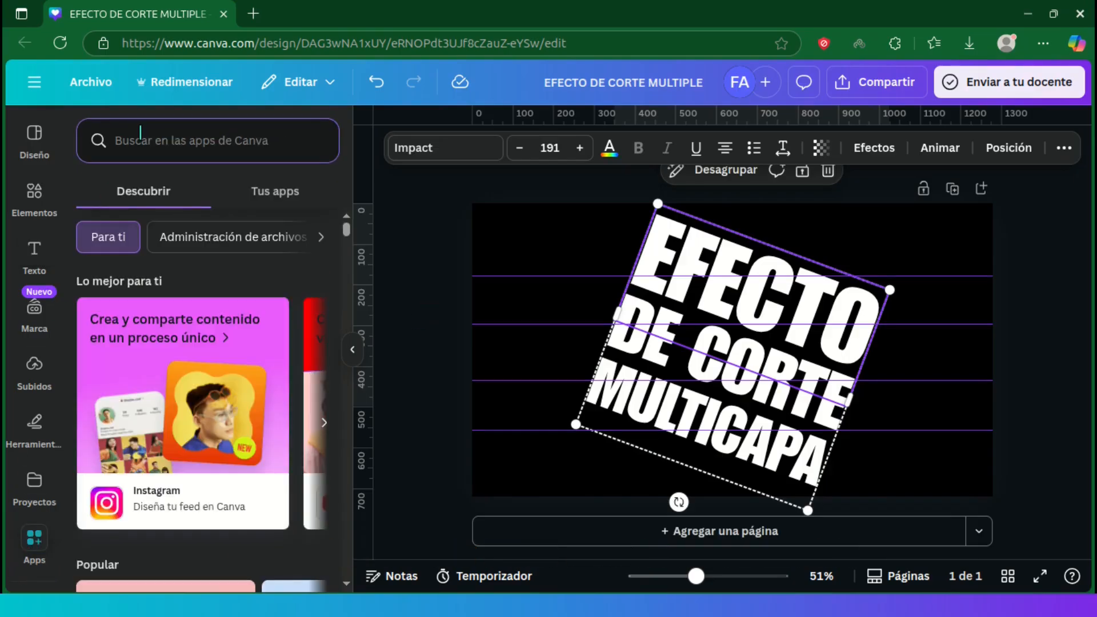
pyautogui.write('design to ima')
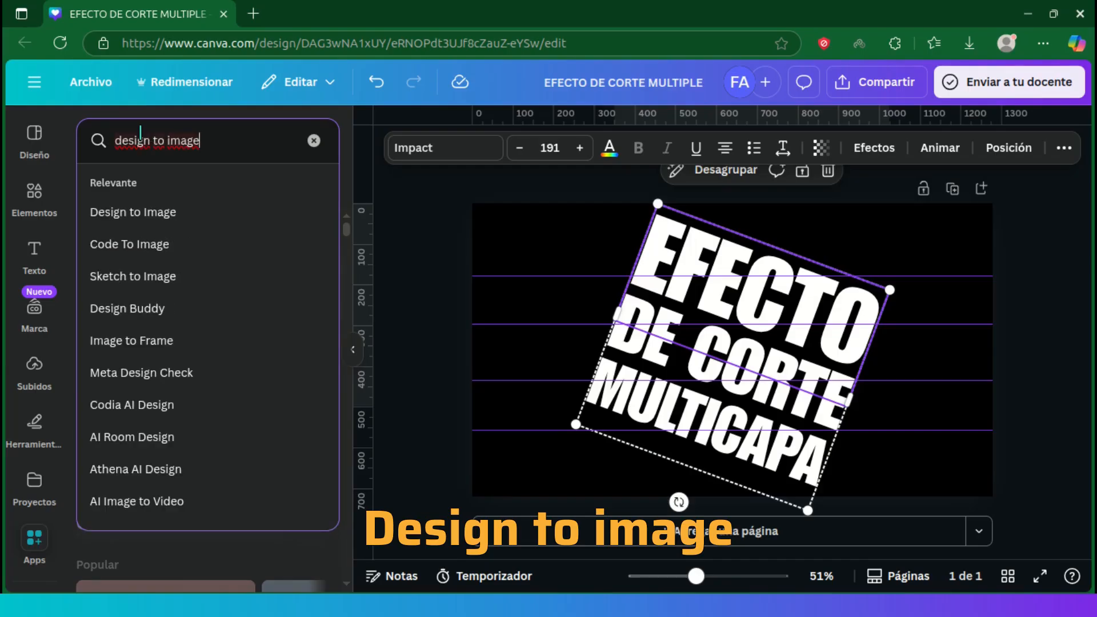
pyautogui.write('ge')
pyautogui.click(249, 214)
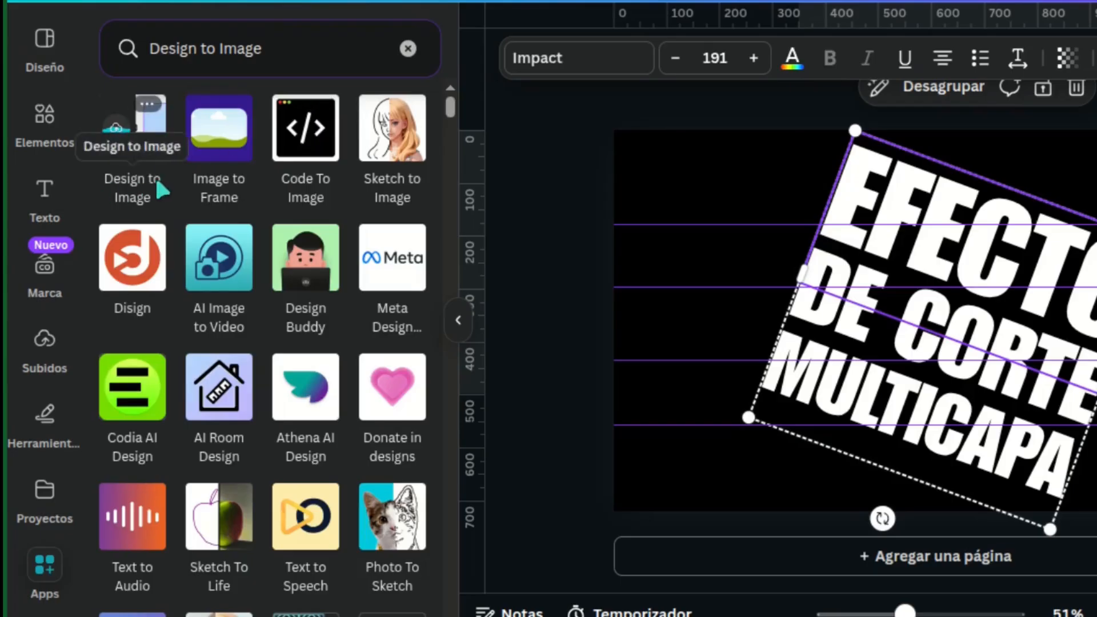
pyautogui.click(132, 134)
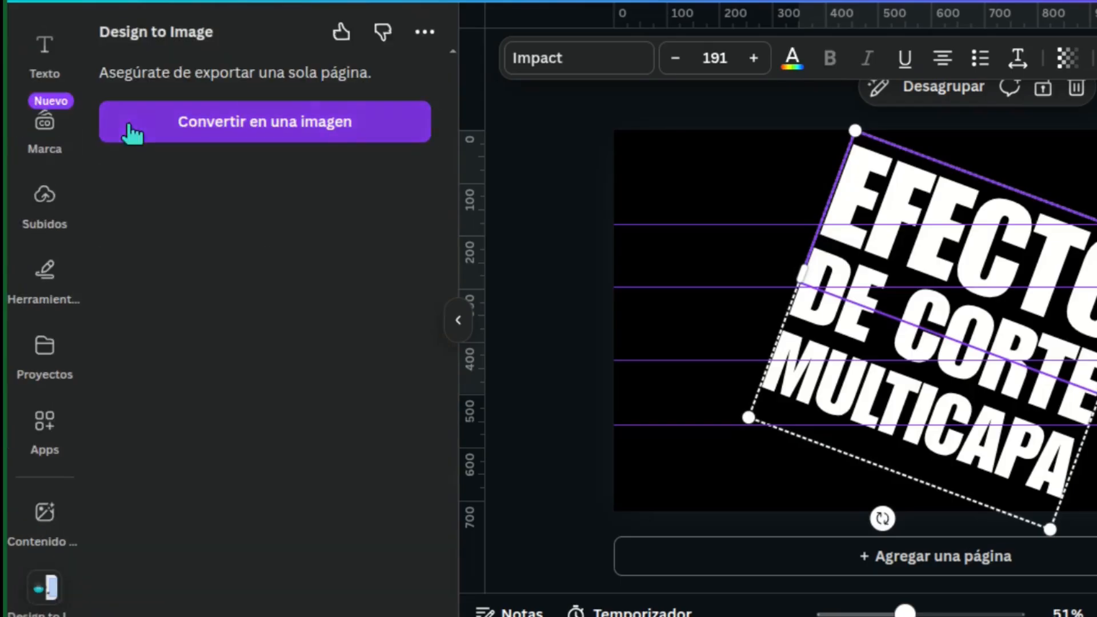
# Step: Convert the page into a PNG image at size 1 with a transparent background and export it
pyautogui.click(369, 128)
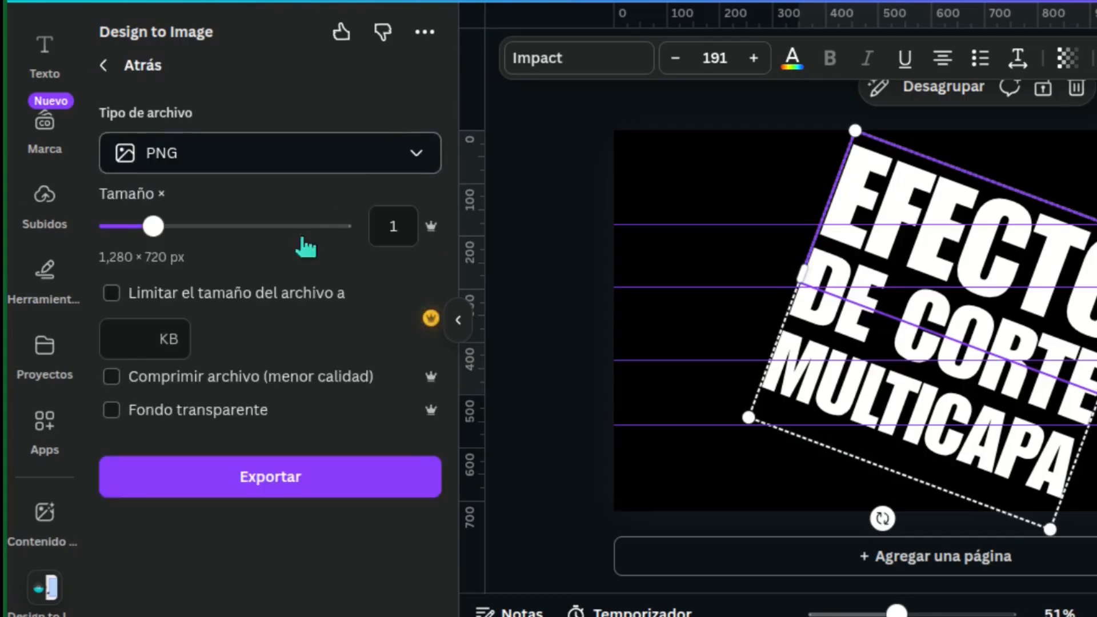
pyautogui.click(109, 411)
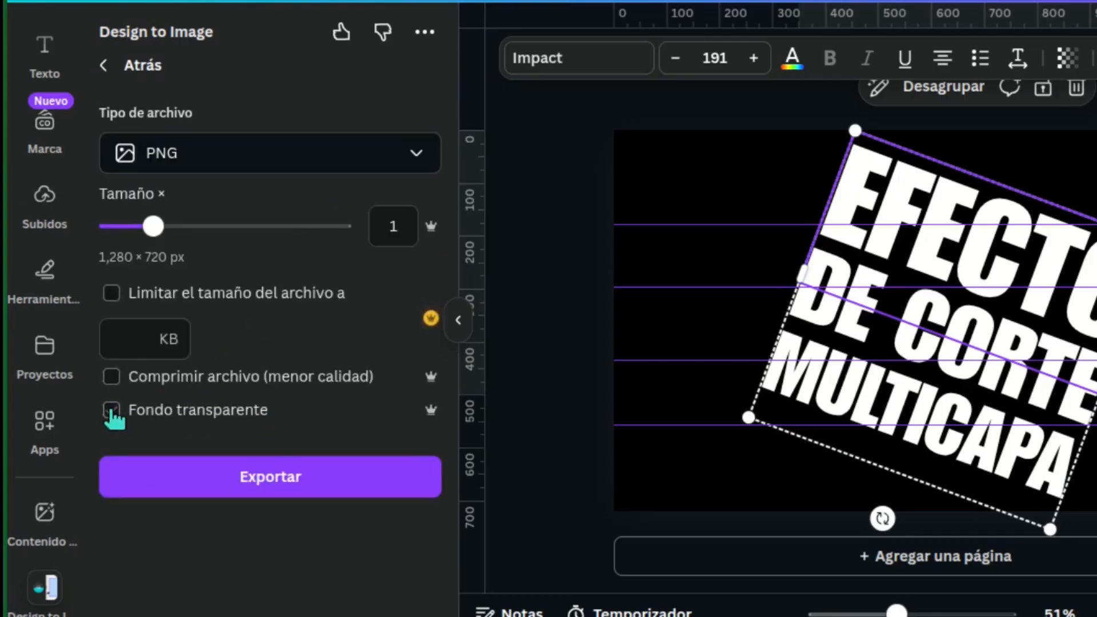
pyautogui.click(348, 488)
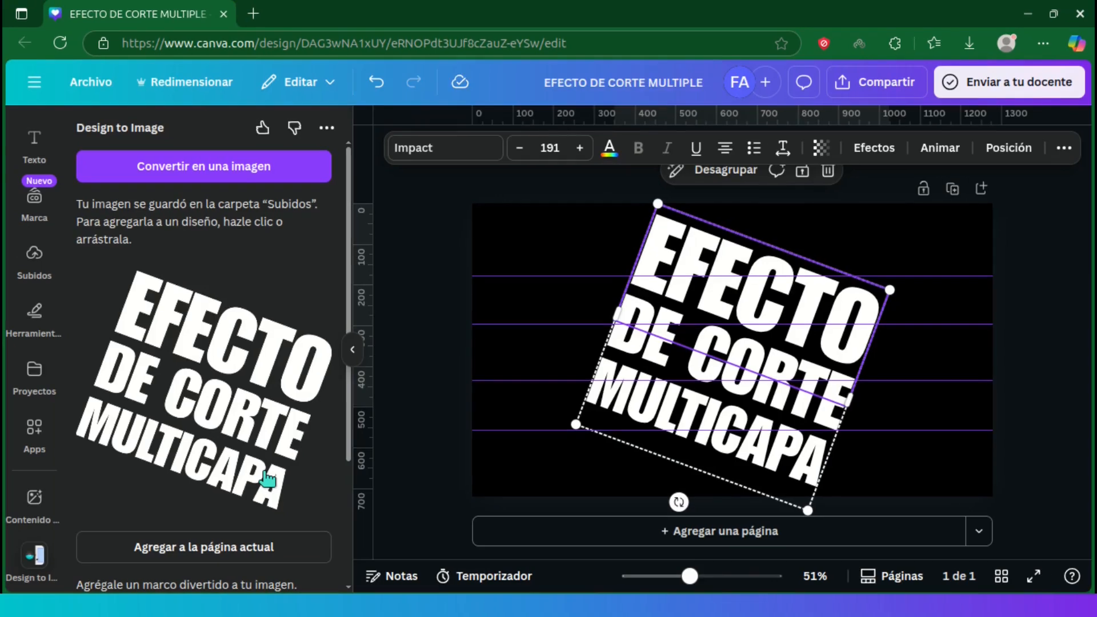
# Step: Delete the original text group and add the exported text image to the current page
pyautogui.click(828, 173)
pyautogui.click(793, 247)
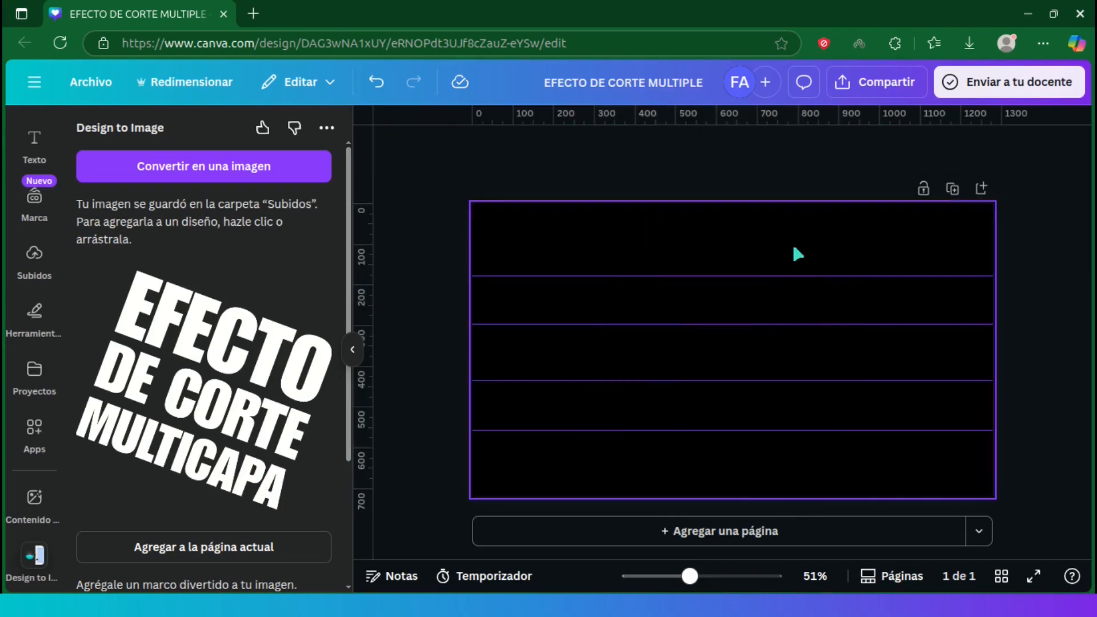
pyautogui.click(288, 555)
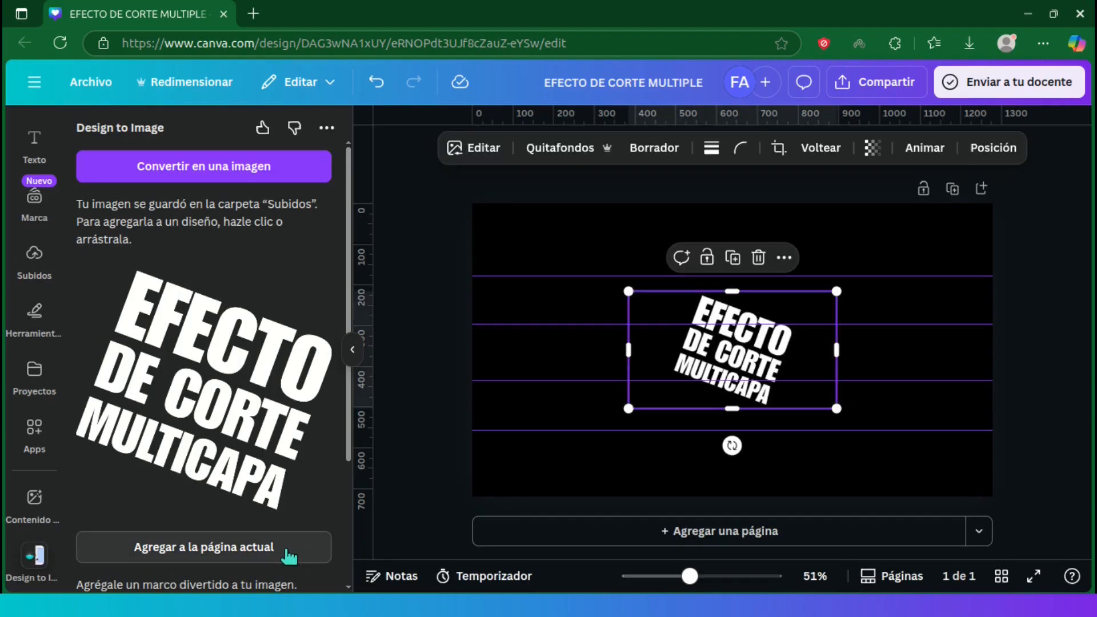
# Step: Enlarge the text image to fill the whole page and crop away the empty areas at its left and right sides
pyautogui.moveTo(633, 407); pyautogui.dragTo(474, 496)
pyautogui.moveTo(826, 294); pyautogui.dragTo(1004, 227)
pyautogui.moveTo(992, 349); pyautogui.dragTo(919, 350)
pyautogui.moveTo(472, 349); pyautogui.dragTo(529, 348)
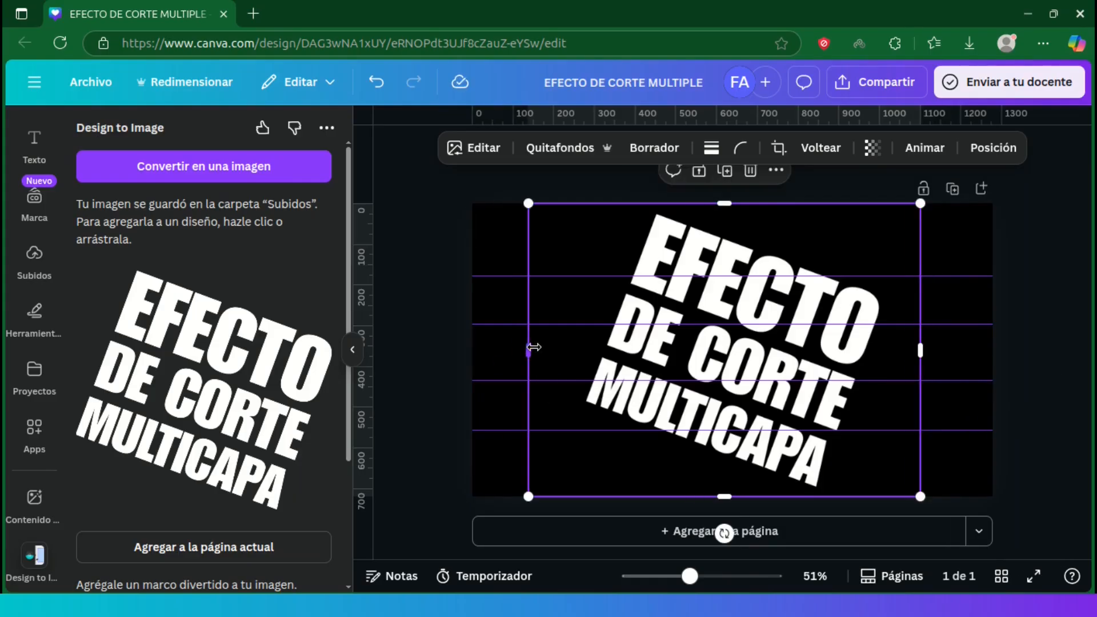
# Step: Apply the Verde mar duotone effect to the text image
pyautogui.moveTo(689, 578); pyautogui.dragTo(684, 577)
pyautogui.click(471, 501)
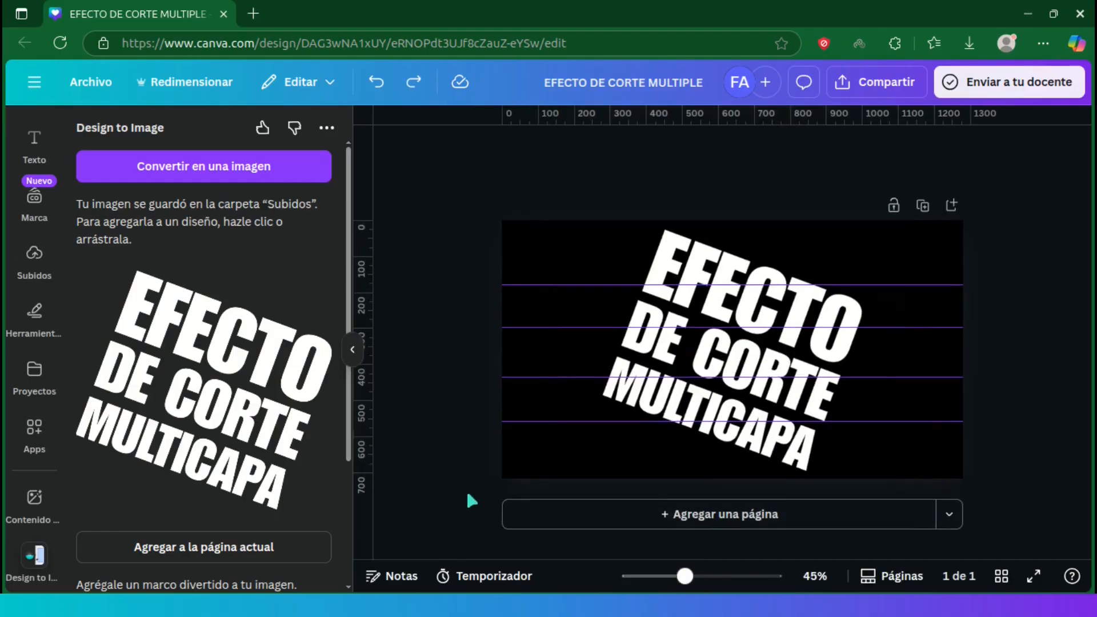
pyautogui.click(674, 258)
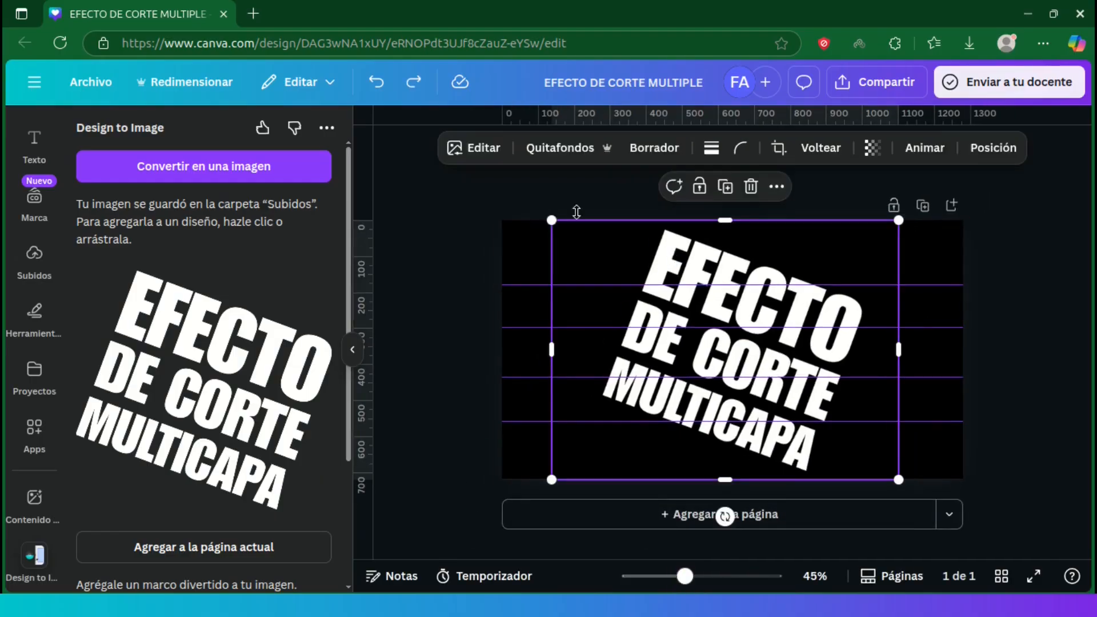
pyautogui.click(483, 149)
pyautogui.scroll(-5, 337, 343)
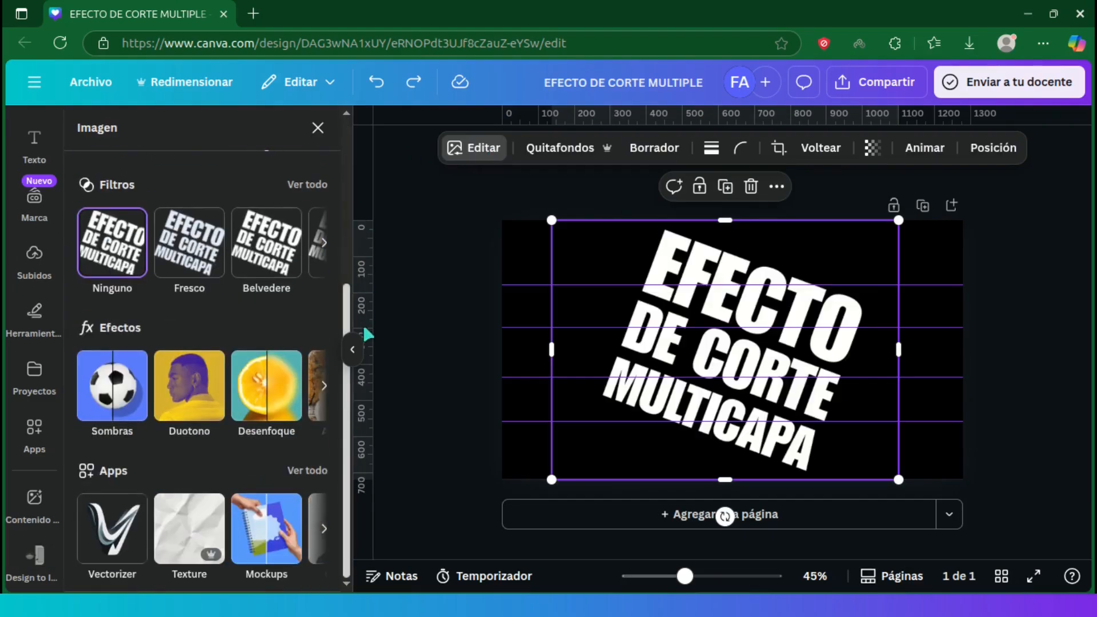
pyautogui.click(190, 390)
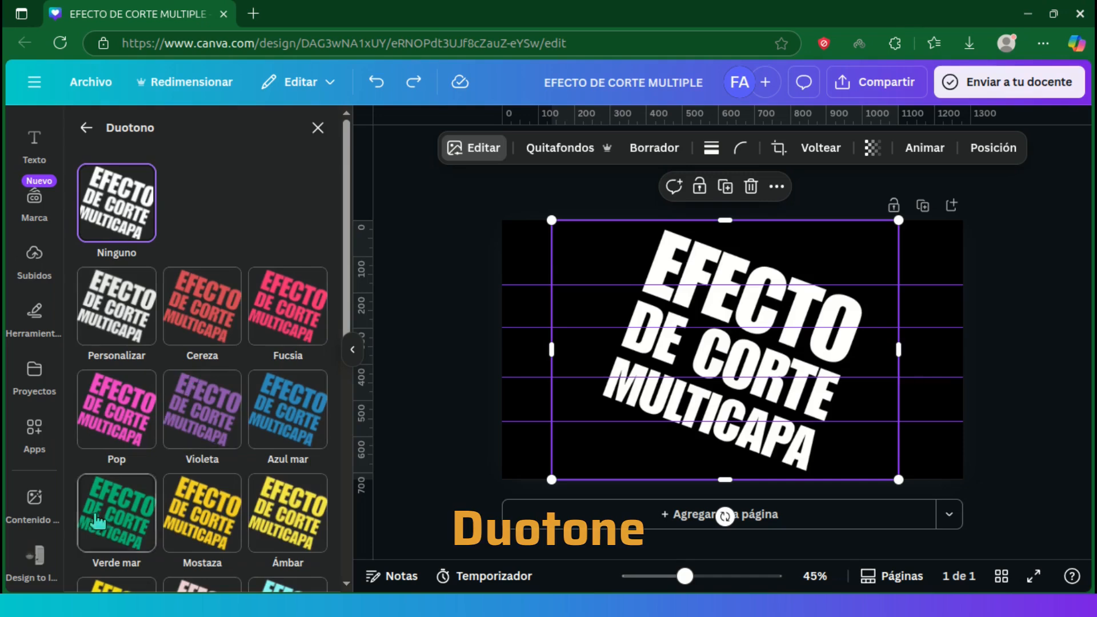
pyautogui.click(120, 511)
# Step: Set the highlights color of the text image's duotone to #3BE8B0
pyautogui.scroll(-5, 182, 338)
pyautogui.click(314, 330)
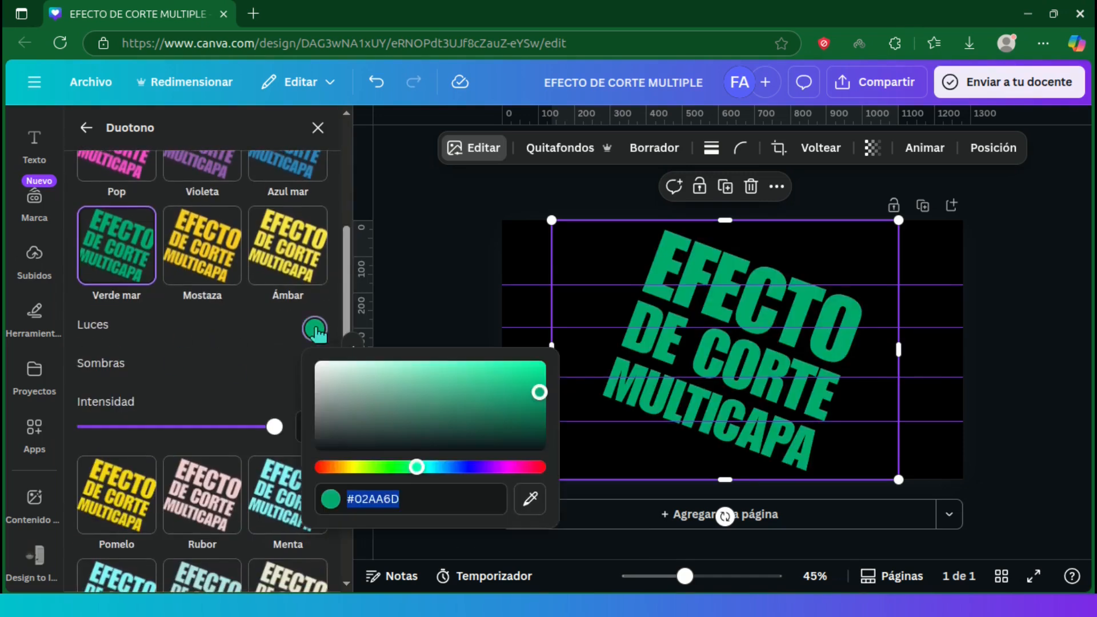
pyautogui.write('3be8b0')
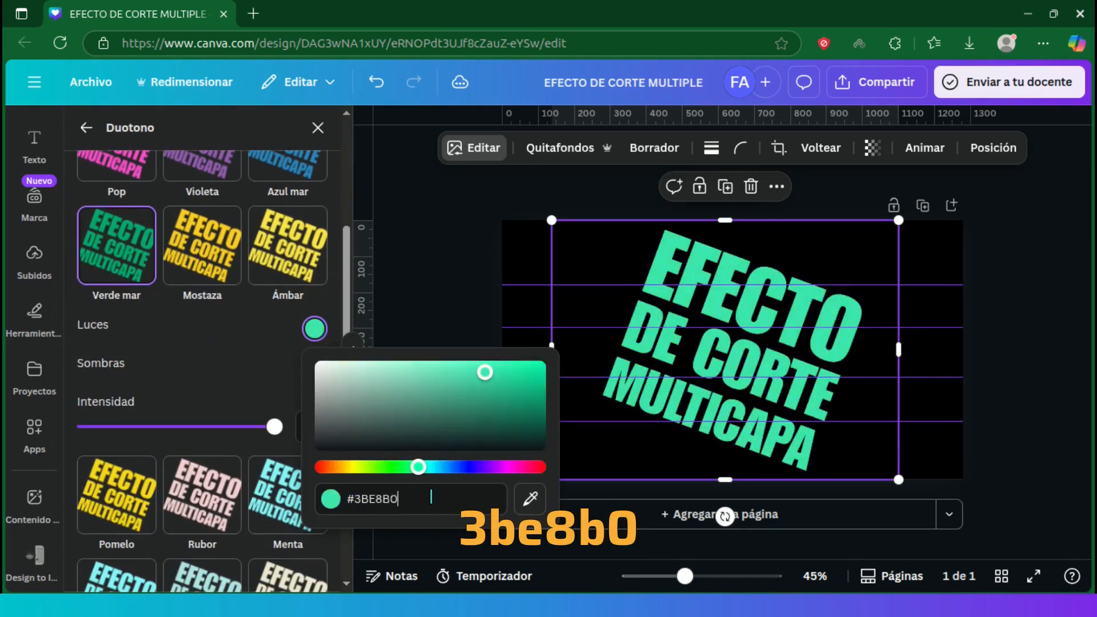
pyautogui.press('Return')
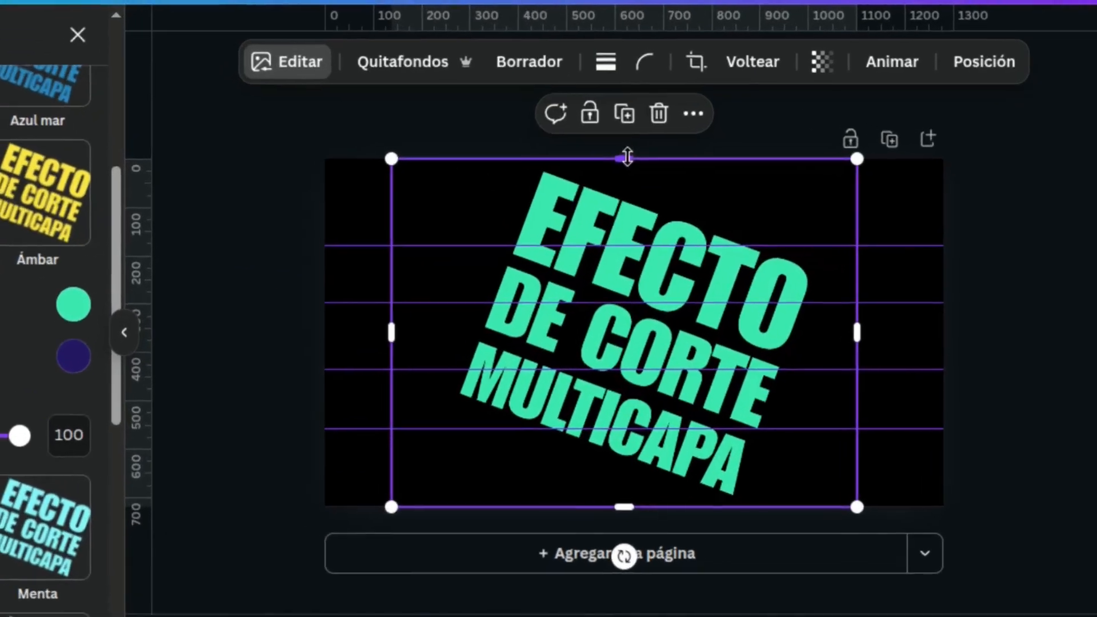
# Step: Crop the text image to the band between the second and third horizontal guides
pyautogui.moveTo(724, 220); pyautogui.dragTo(724, 252)
pyautogui.moveTo(619, 199); pyautogui.dragTo(614, 297)
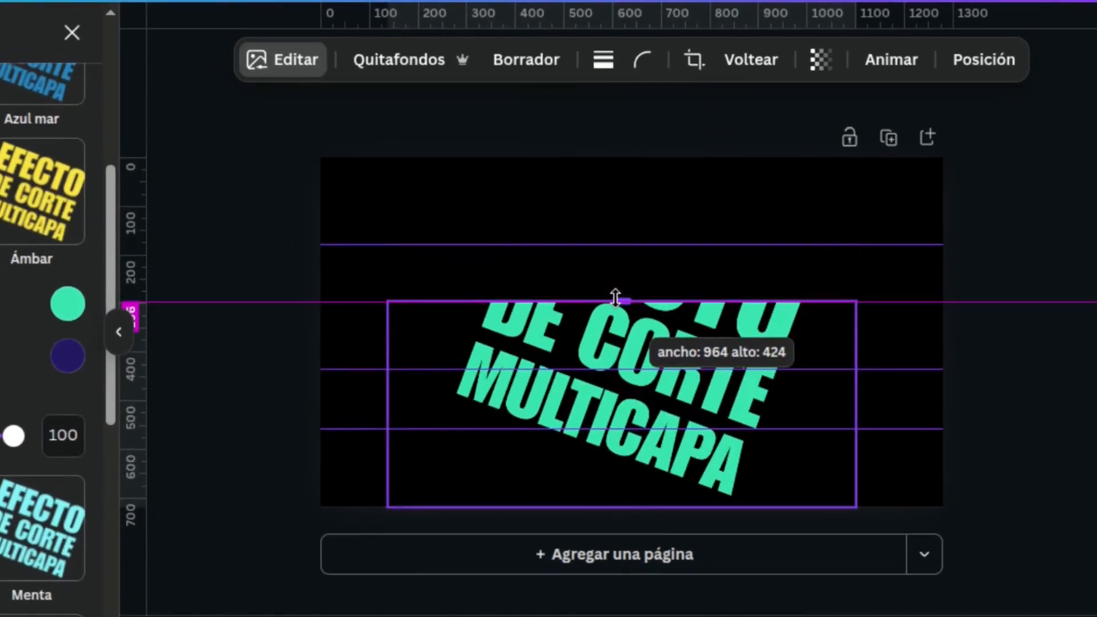
pyautogui.moveTo(622, 506); pyautogui.dragTo(612, 369)
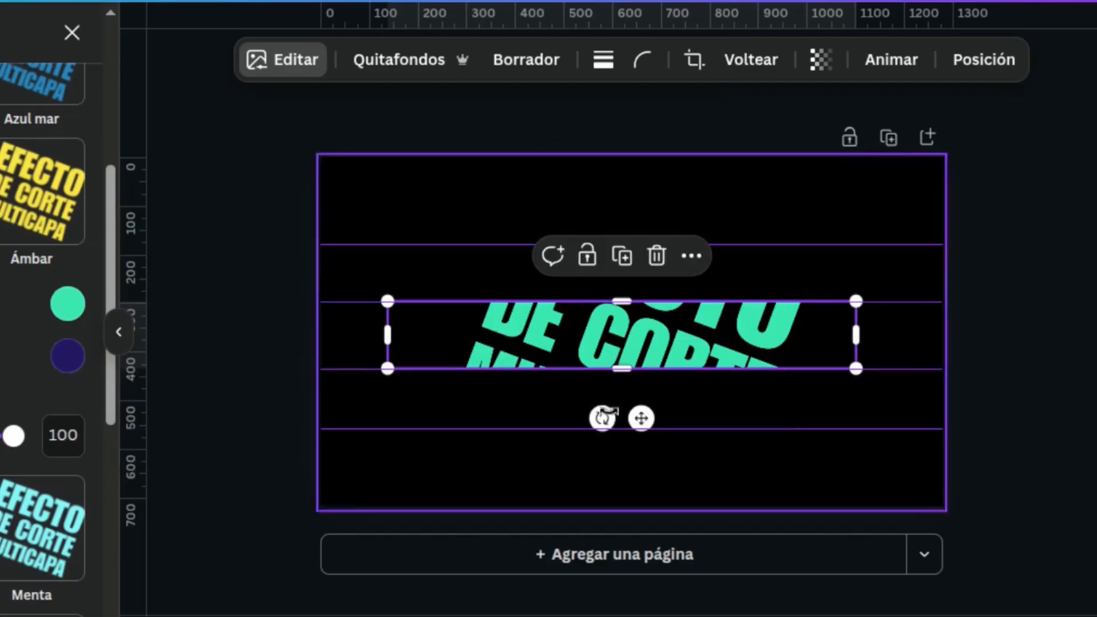
# Step: Duplicate the cropped band and recrop the copy to the area between the first and second guides
pyautogui.click(626, 257)
pyautogui.moveTo(600, 355); pyautogui.dragTo(591, 344)
pyautogui.moveTo(626, 302); pyautogui.dragTo(612, 245)
pyautogui.moveTo(622, 370); pyautogui.dragTo(612, 298)
# Step: Duplicate the middle band and recrop the copy to the area between the third and fourth guides
pyautogui.click(711, 344)
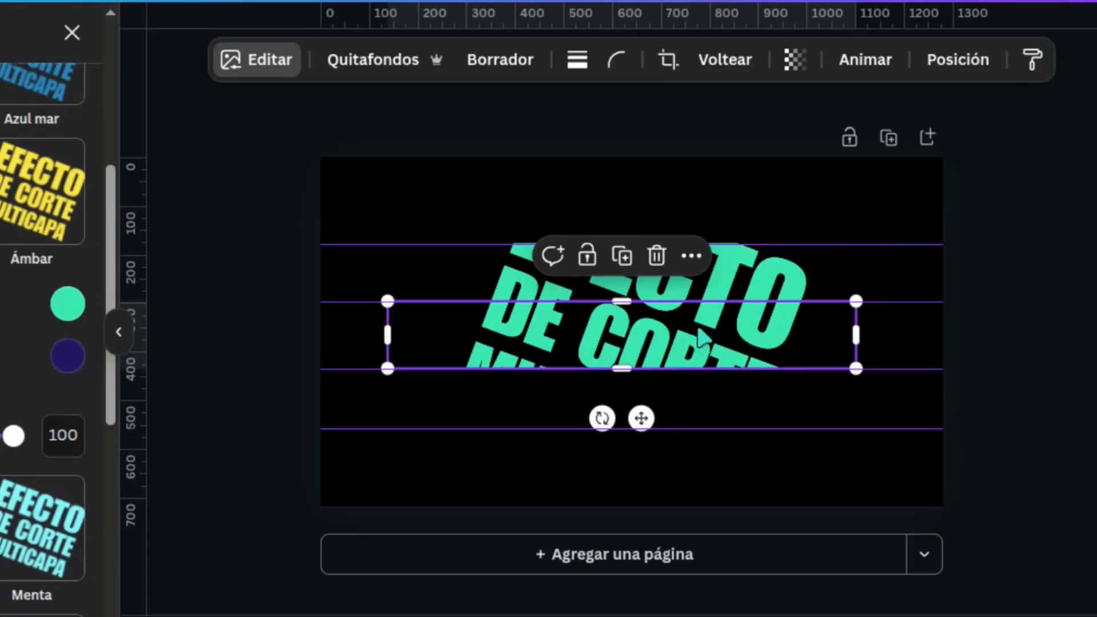
pyautogui.click(618, 262)
pyautogui.moveTo(621, 354); pyautogui.dragTo(622, 428)
pyautogui.moveTo(621, 302); pyautogui.dragTo(623, 368)
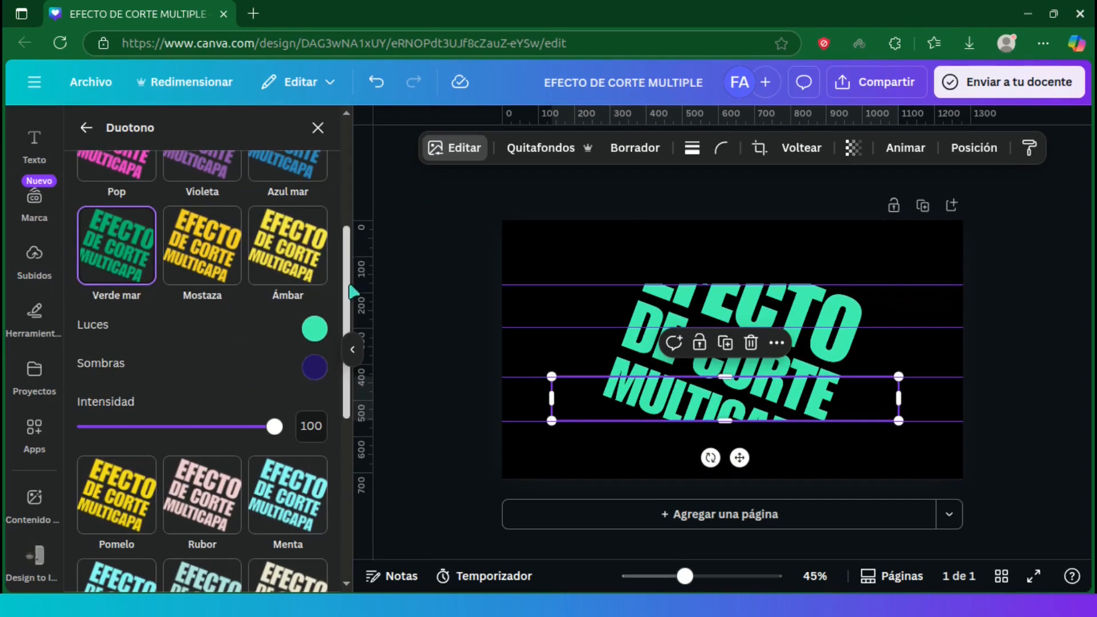
# Step: Give the band between the third and fourth guides the Violeta duotone with highlights color #6A67CE
pyautogui.moveTo(112, 254); pyautogui.dragTo(111, 128)
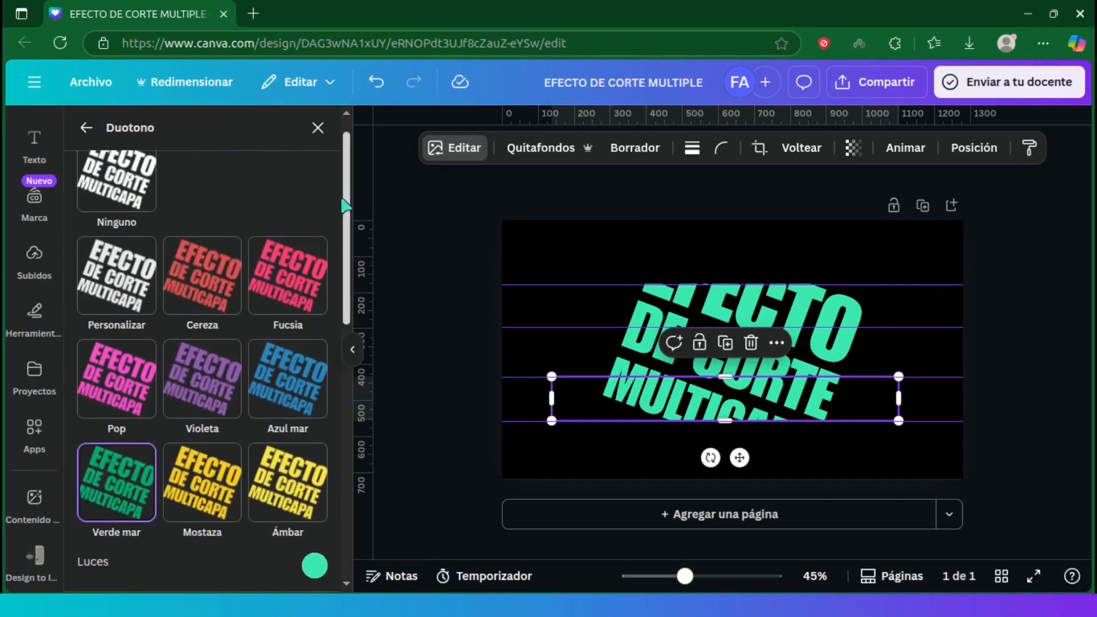
pyautogui.click(188, 394)
pyautogui.write('6A67CE')
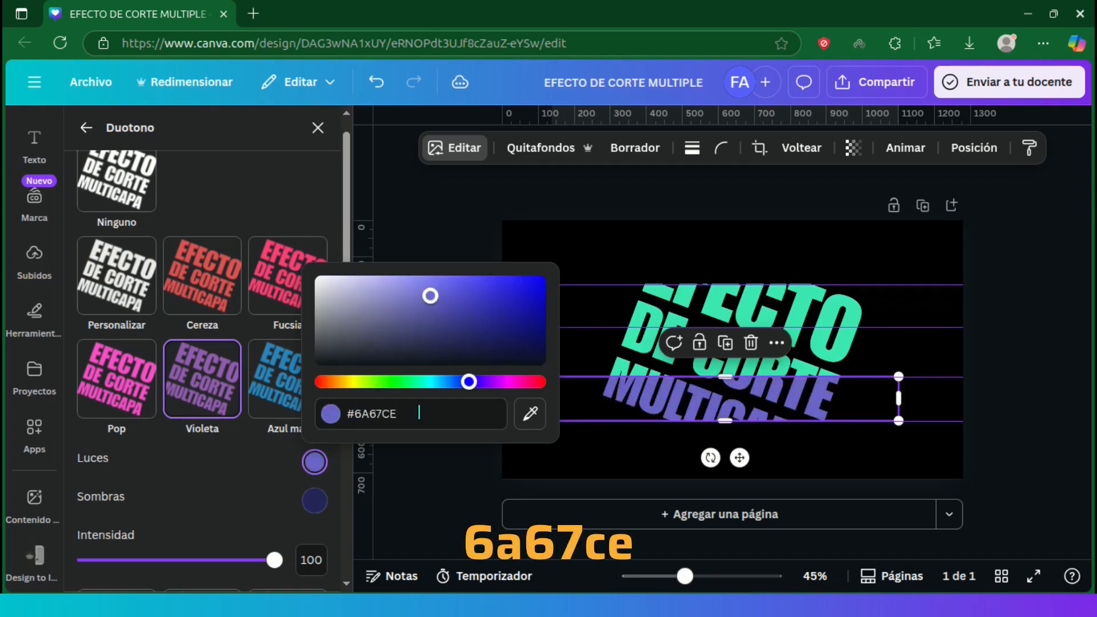
pyautogui.click(320, 462)
# Step: Recolor the duotone highlights of the band between the first and second guides by sampling the violet of the lower band
pyautogui.click(791, 295)
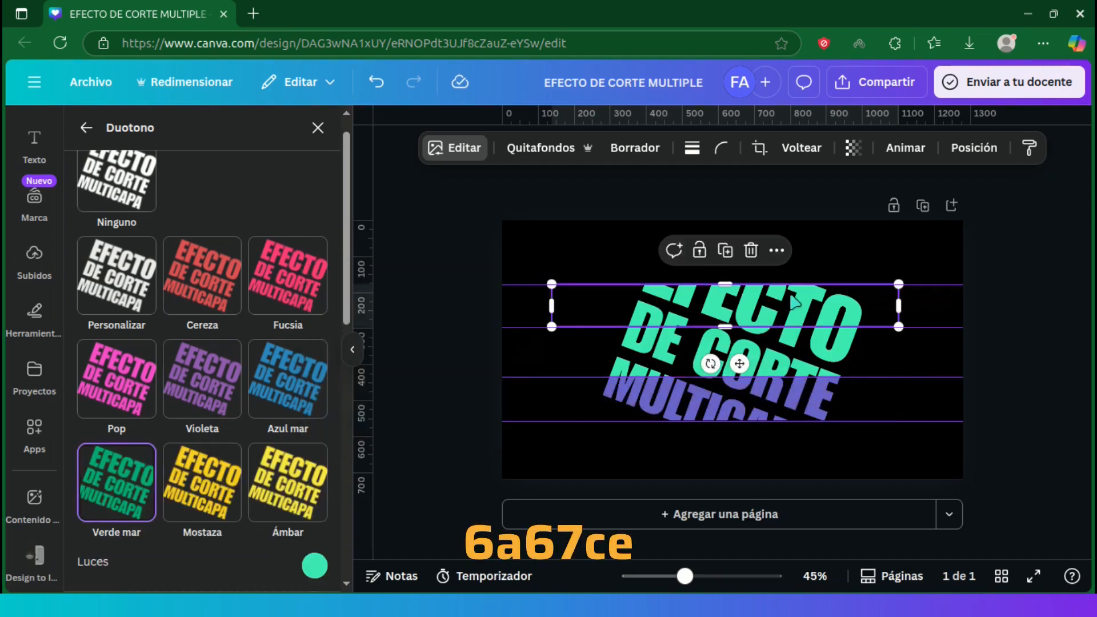
pyautogui.click(314, 565)
pyautogui.click(530, 516)
pyautogui.click(777, 401)
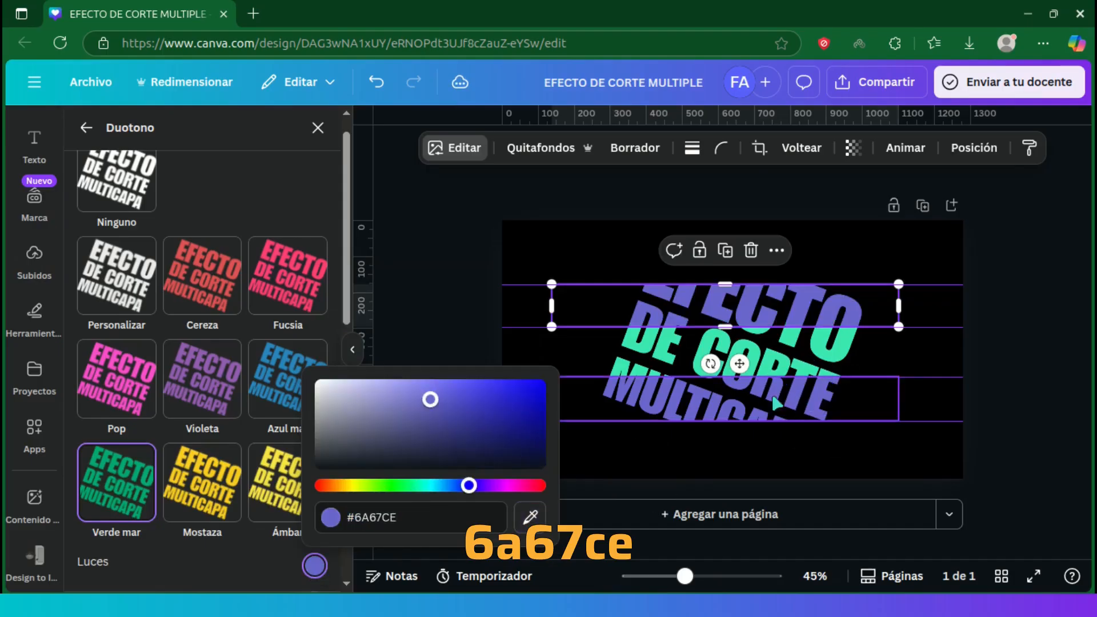
pyautogui.click(314, 565)
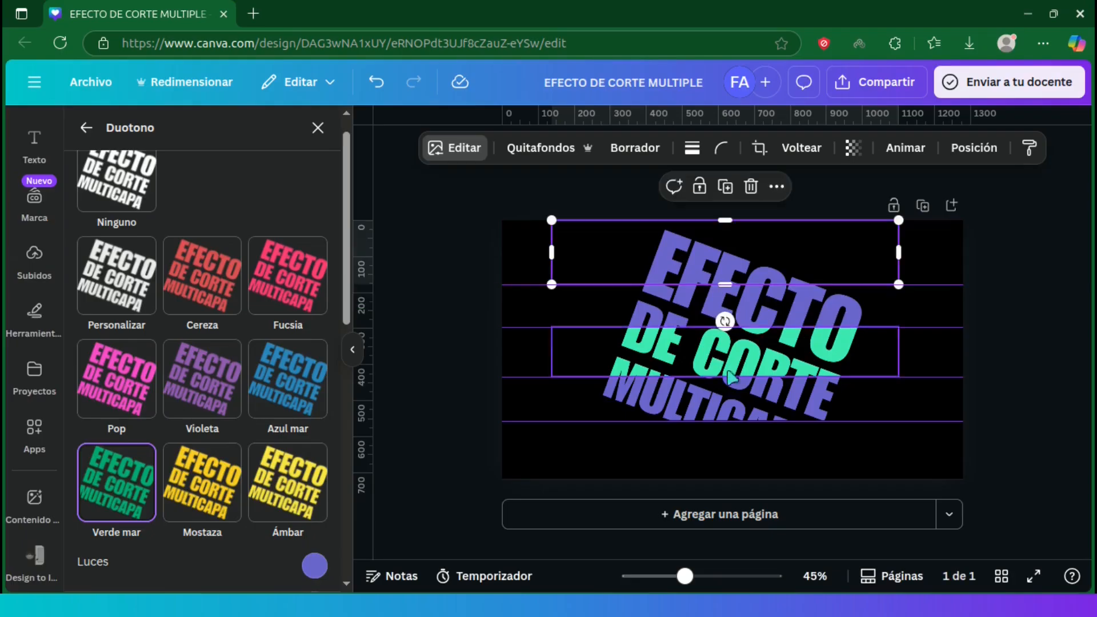
# Step: Duplicate the lower violet band and recrop the copy to the area between the fourth guide and the page's bottom edge
pyautogui.click(729, 407)
pyautogui.moveTo(727, 401); pyautogui.dragTo(718, 396)
pyautogui.moveTo(724, 421); pyautogui.dragTo(739, 479)
pyautogui.moveTo(724, 377); pyautogui.dragTo(725, 421)
# Step: Give the lowest band the Mostaza duotone with highlights color #FFB900
pyautogui.scroll(-5, 360, 349)
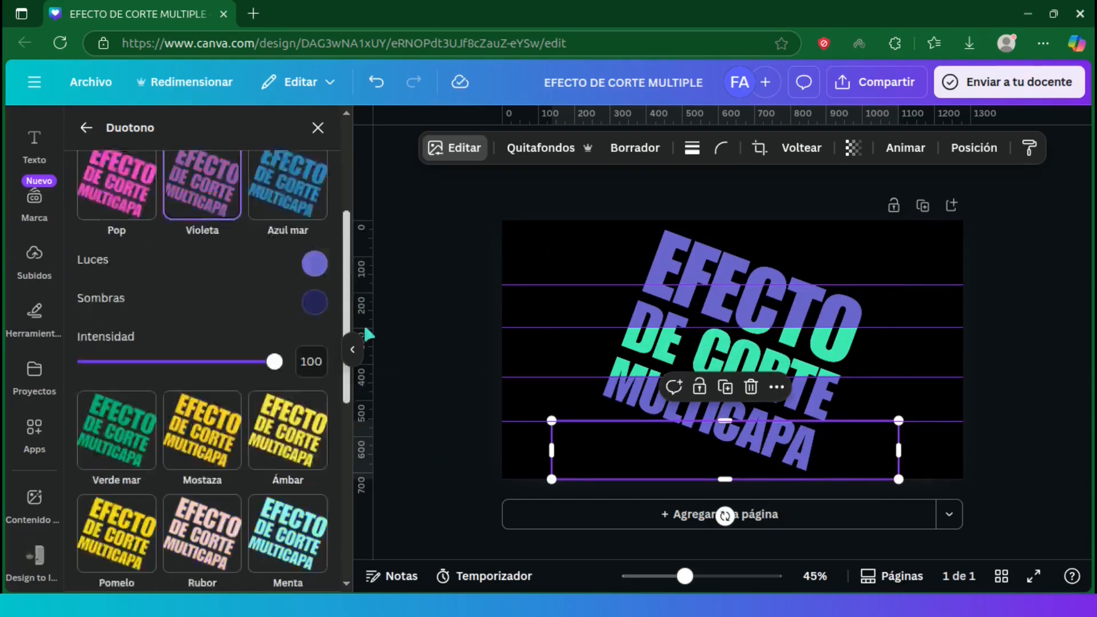
pyautogui.click(204, 365)
pyautogui.click(315, 295)
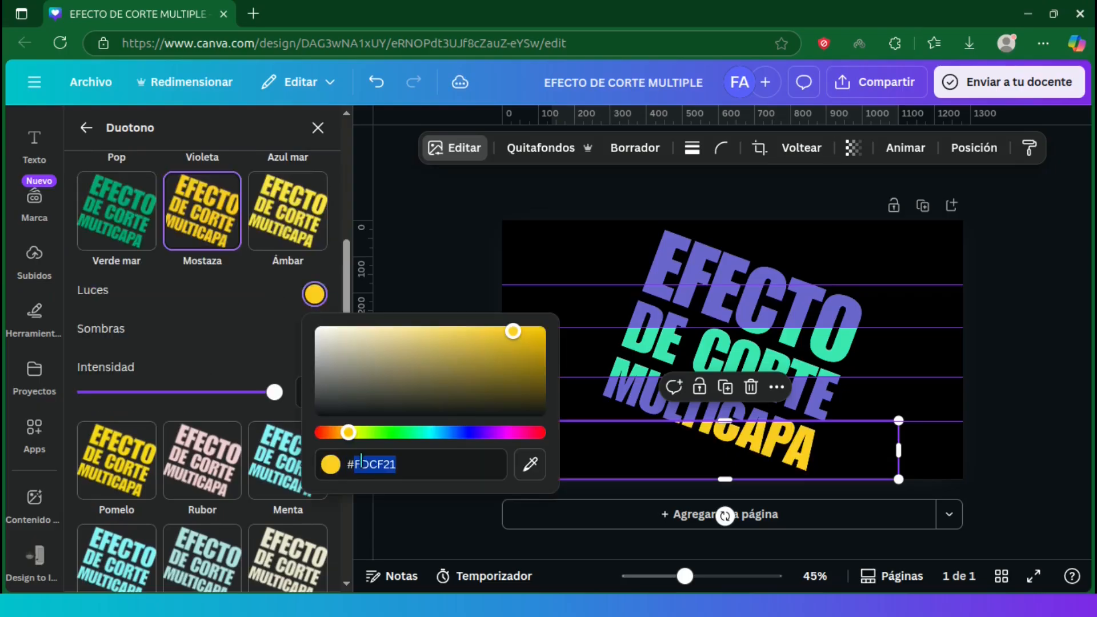
pyautogui.write('FFB900')
pyautogui.click(318, 294)
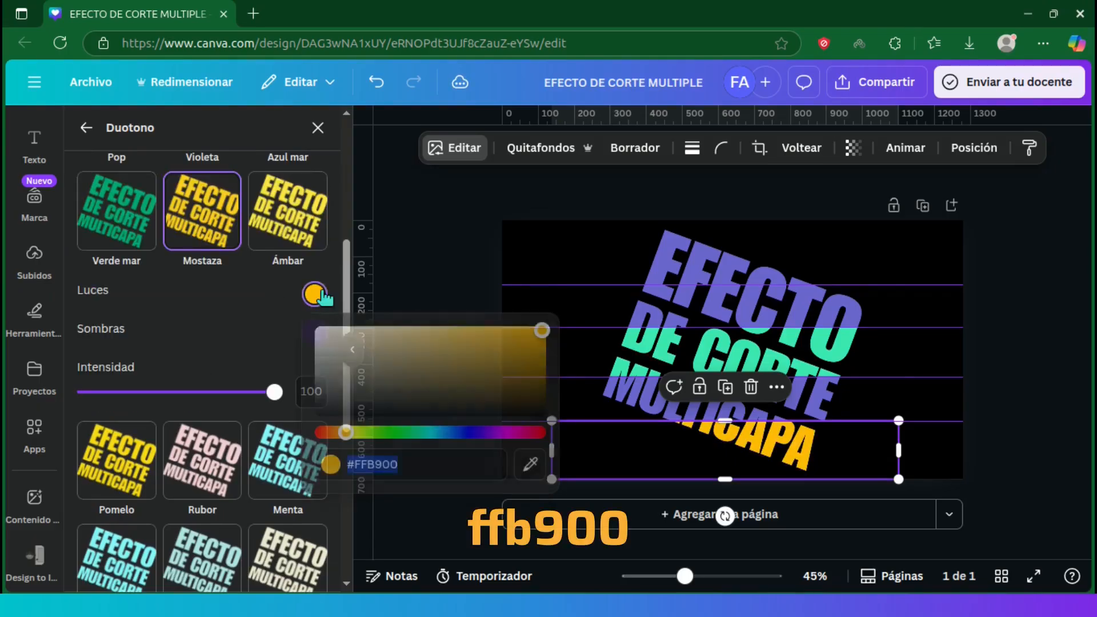
# Step: Recolor the duotone highlights of the topmost band by sampling the yellow of the lowest band
pyautogui.click(678, 245)
pyautogui.click(316, 293)
pyautogui.click(530, 464)
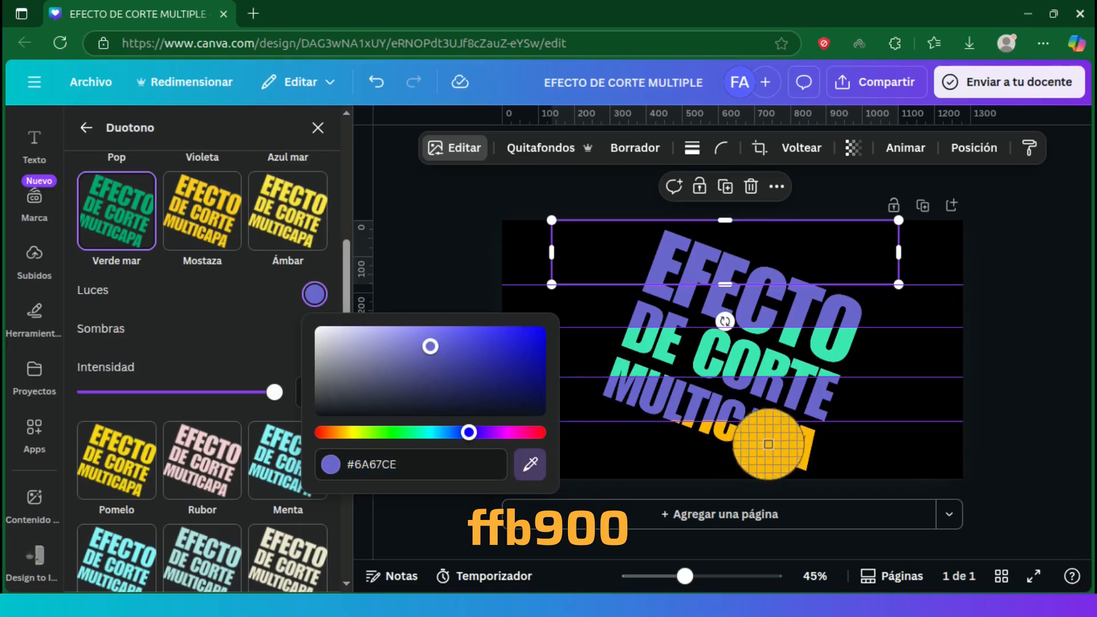
pyautogui.click(769, 451)
pyautogui.click(440, 306)
# Step: Select the page background and show the list of all layers on the page
pyautogui.moveTo(684, 576)
pyautogui.mouseDown()
pyautogui.moveTo(710, 575)
pyautogui.moveTo(690, 577)
pyautogui.mouseUp()
pyautogui.click(440, 418)
pyautogui.click(382, 358)
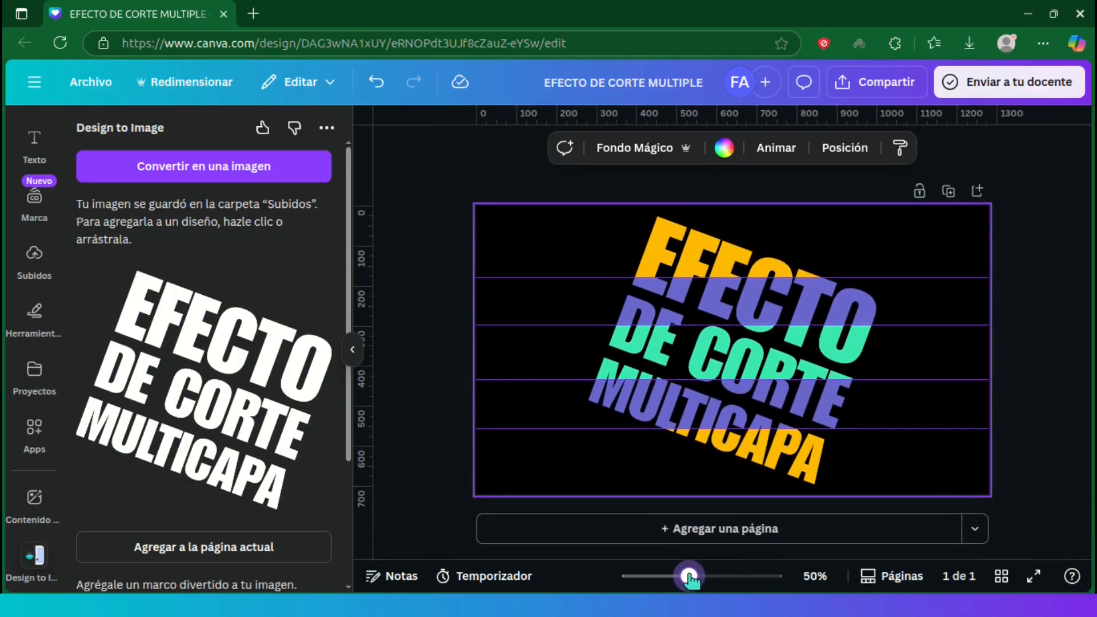
pyautogui.click(831, 148)
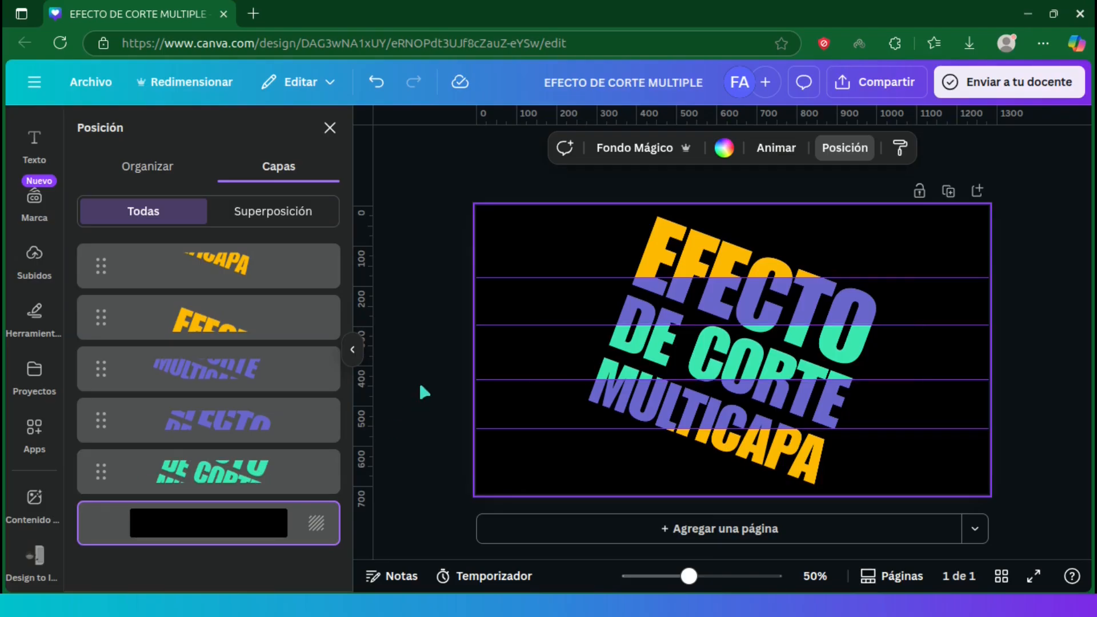
# Step: Search the graphic elements for "black drop shadow" and add the thin, wide horizontal shadow to the page
pyautogui.moveTo(60, 385); pyautogui.dragTo(61, 227)
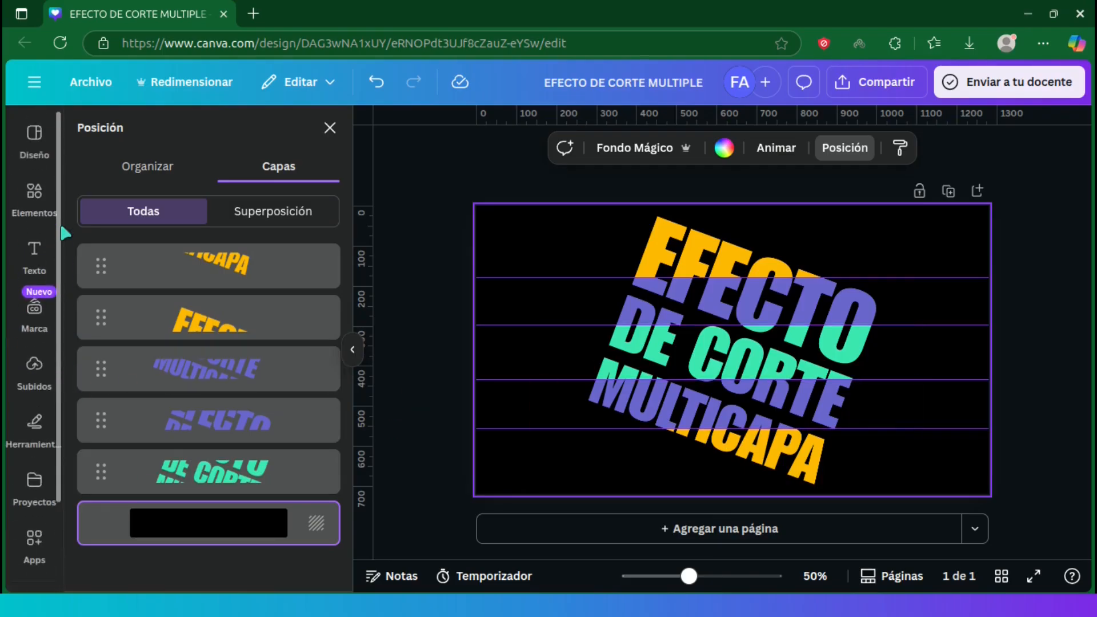
pyautogui.click(37, 197)
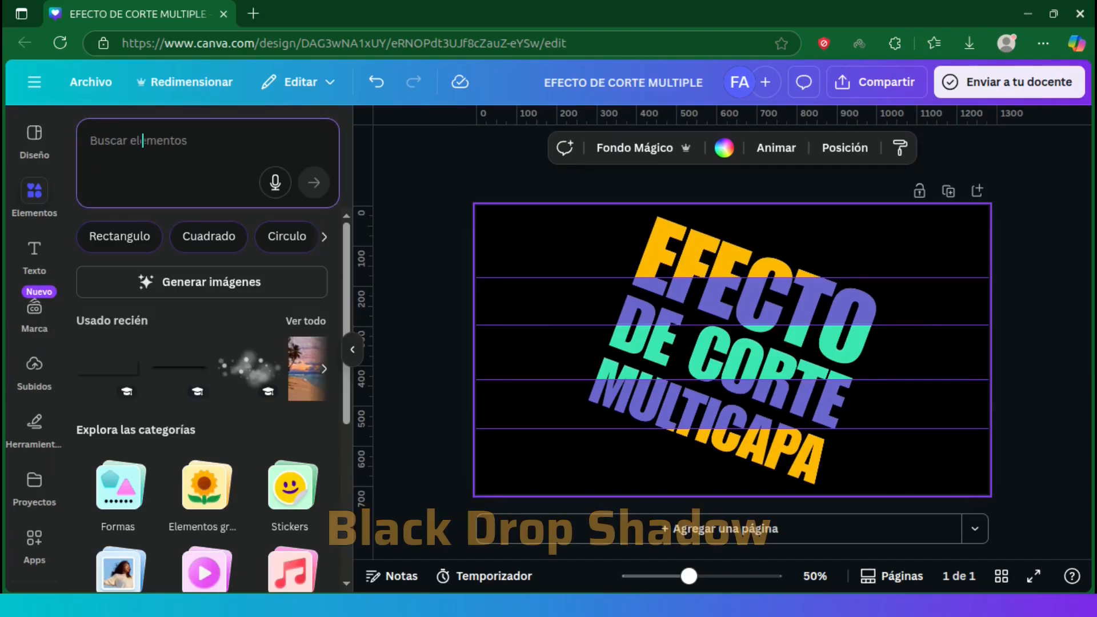
pyautogui.write('black drop shadow')
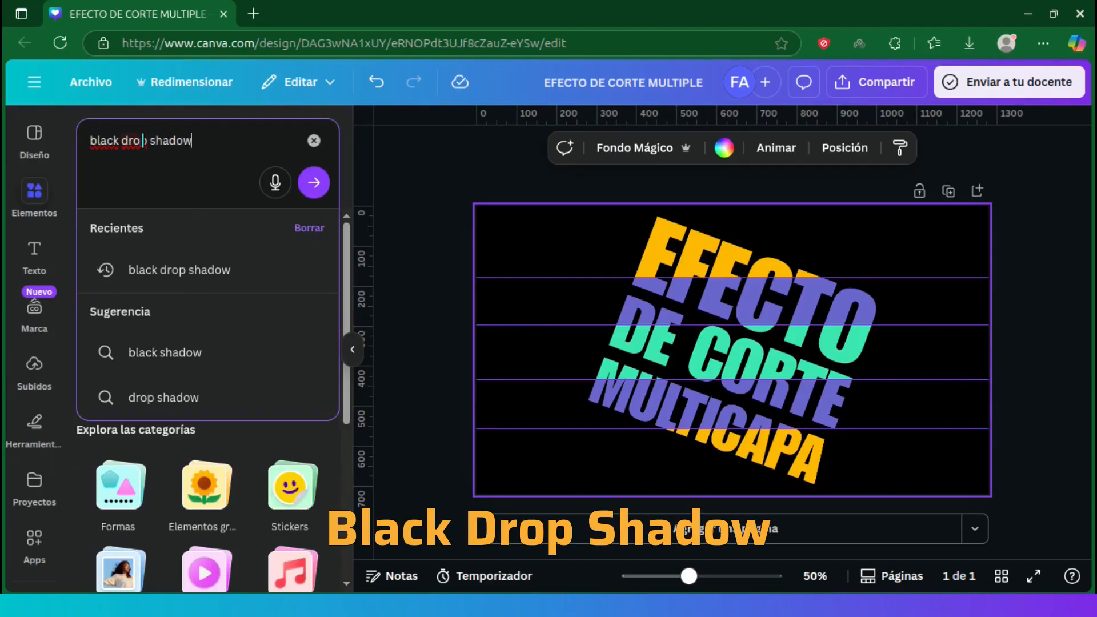
pyautogui.click(269, 270)
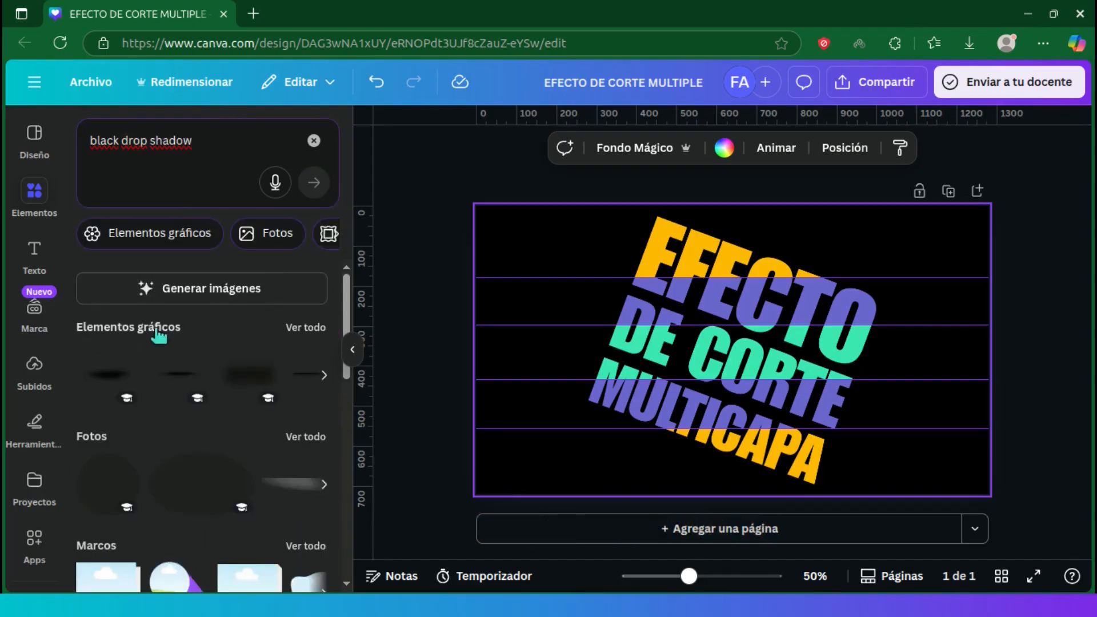
pyautogui.click(305, 328)
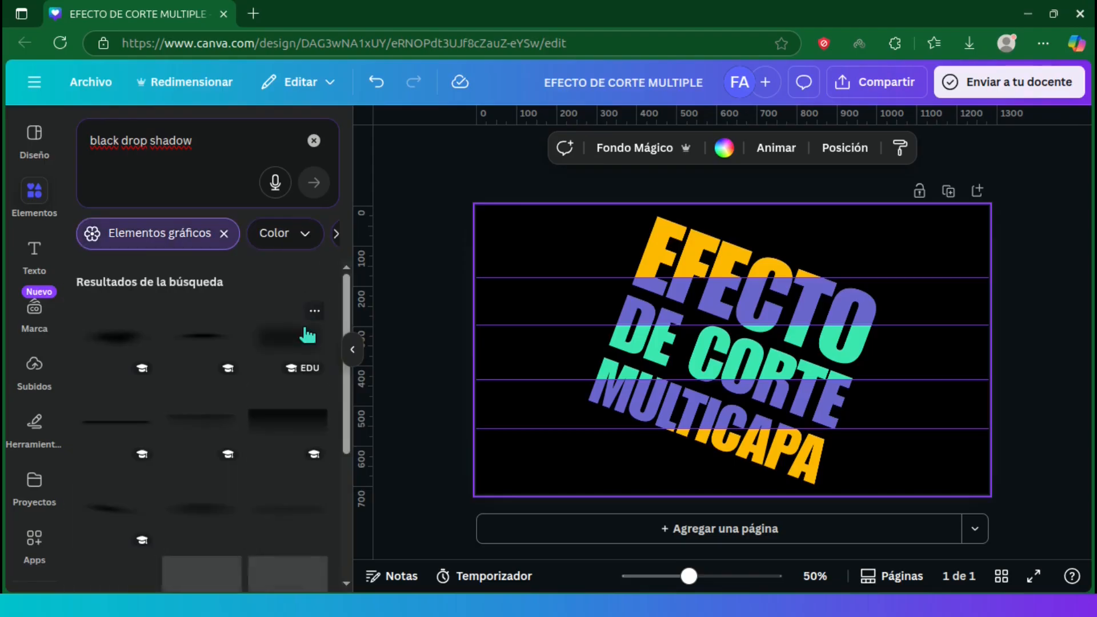
pyautogui.scroll(-4, 348, 360)
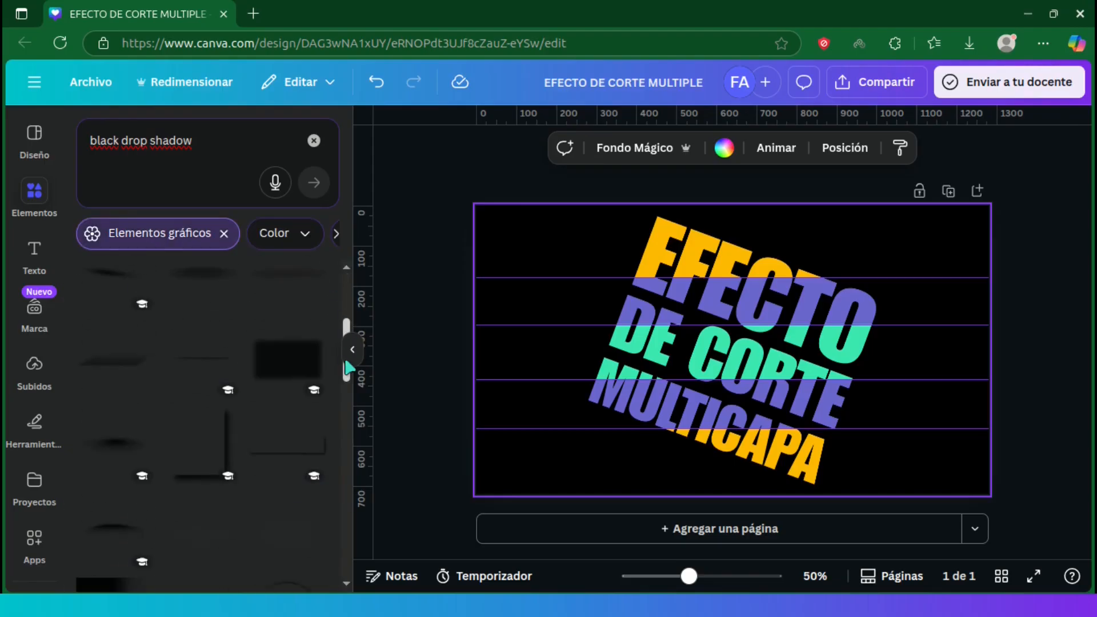
pyautogui.click(283, 460)
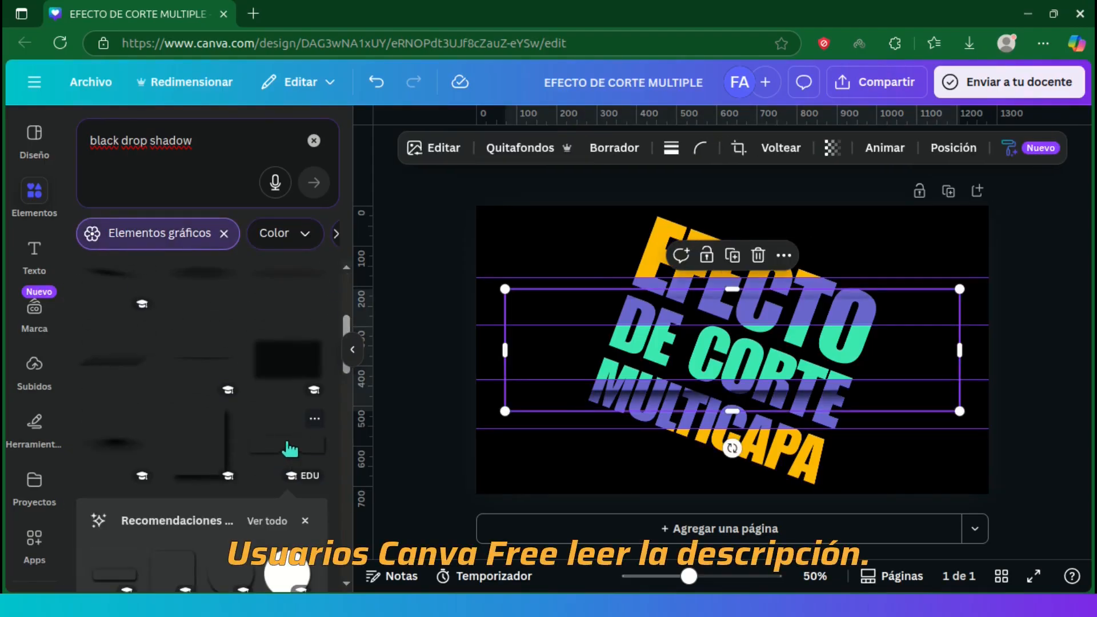
# Step: Crop the shadow's height and place it over the text so its dark edge meets the first guide
pyautogui.moveTo(732, 289); pyautogui.dragTo(687, 289)
pyautogui.keyDown('ctrl'); pyautogui.scroll(5, 731, 309); pyautogui.keyUp('ctrl')
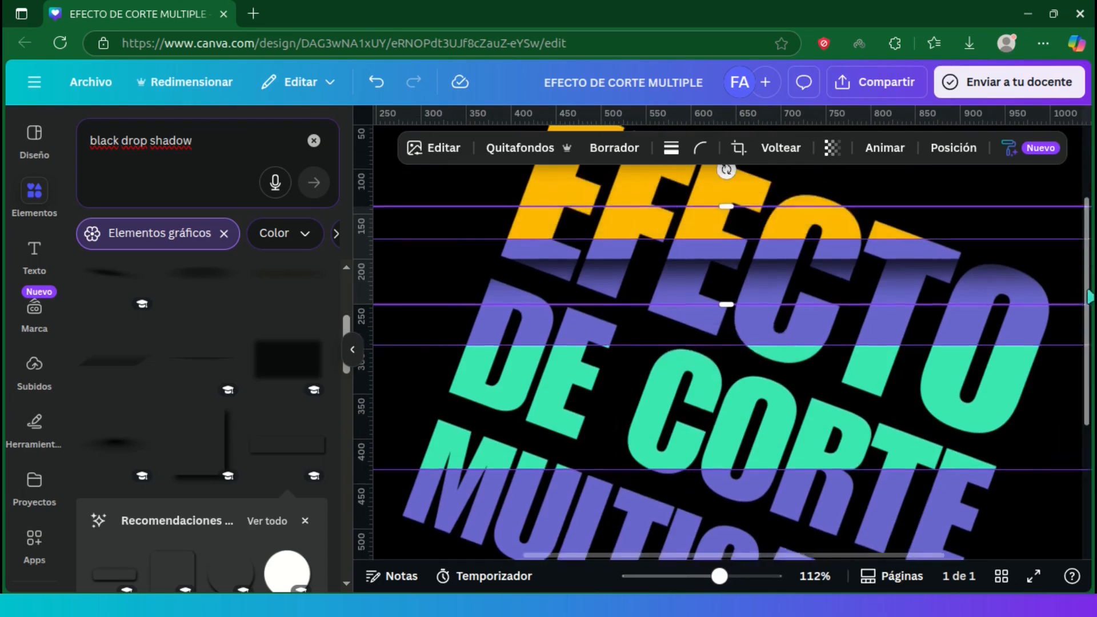
pyautogui.scroll(2, 797, 325)
pyautogui.moveTo(708, 335)
pyautogui.mouseDown()
pyautogui.moveTo(702, 304)
pyautogui.moveTo(709, 318)
pyautogui.mouseUp()
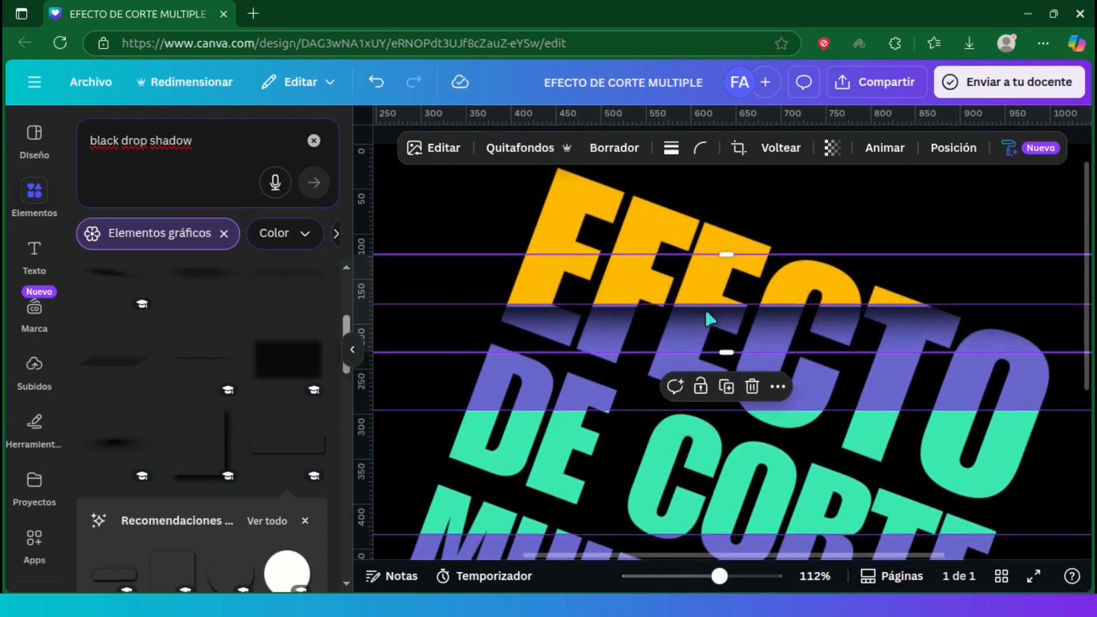
pyautogui.scroll(2, 710, 319)
pyautogui.press('Up')
pyautogui.press('Up')
pyautogui.press('Up')
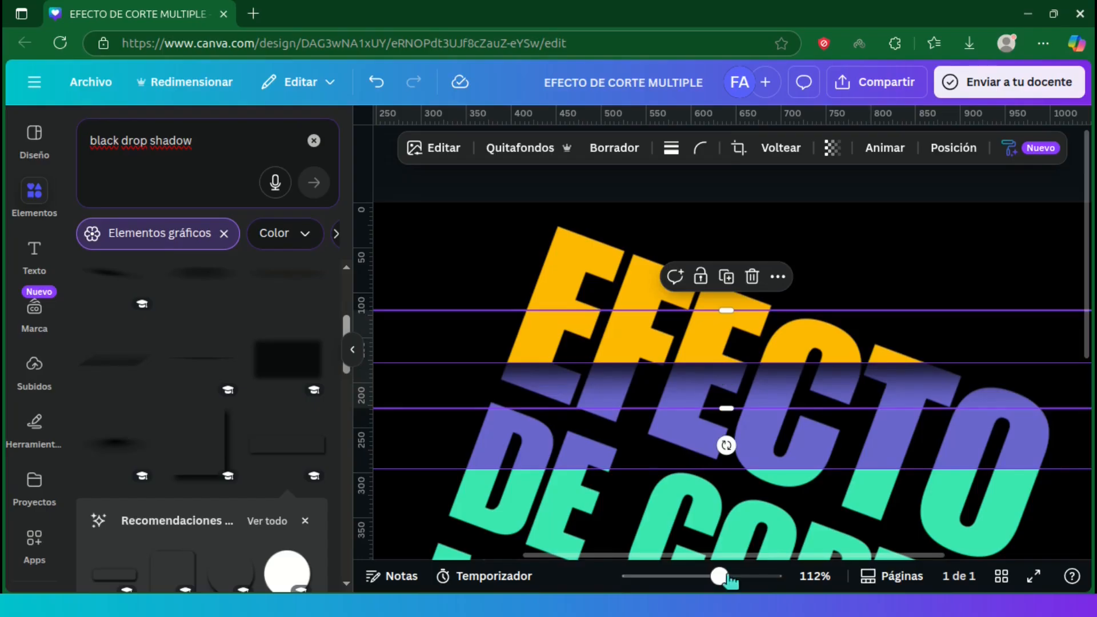
# Step: Crop both ends of the shadow to about the width of the text and flip it vertically
pyautogui.moveTo(719, 576); pyautogui.dragTo(695, 577)
pyautogui.moveTo(997, 284); pyautogui.dragTo(934, 293)
pyautogui.moveTo(469, 284); pyautogui.dragTo(533, 284)
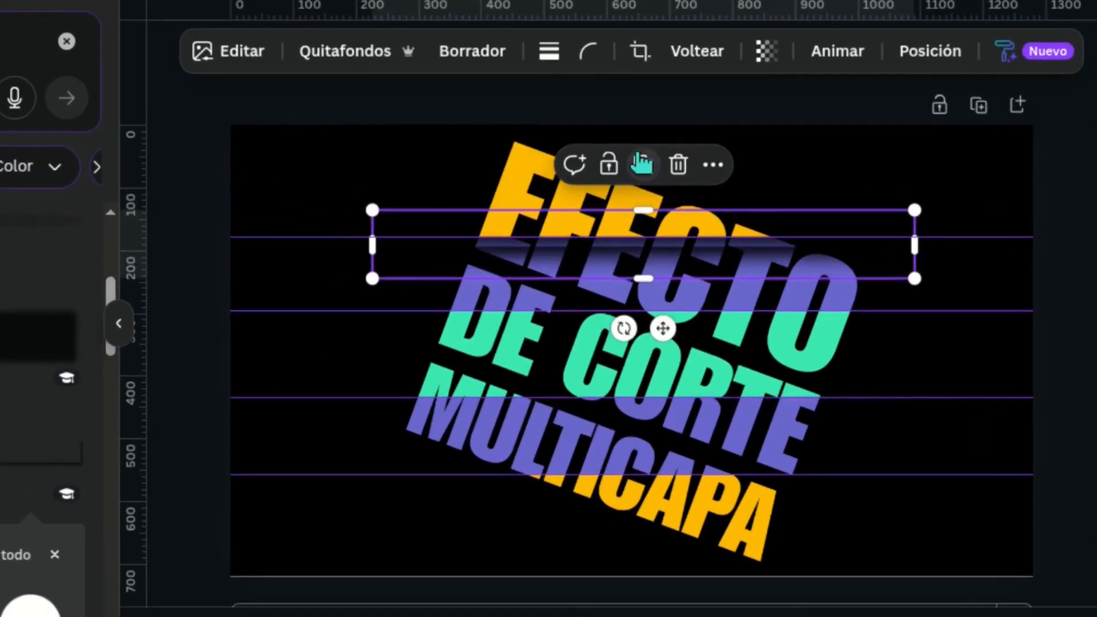
pyautogui.click(715, 57)
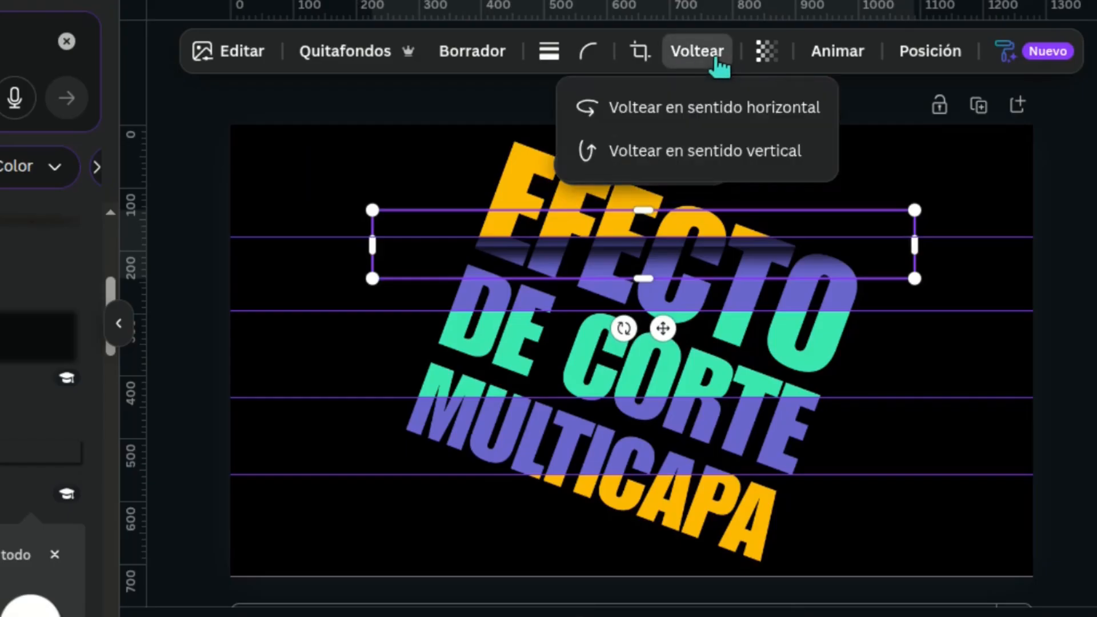
pyautogui.click(814, 153)
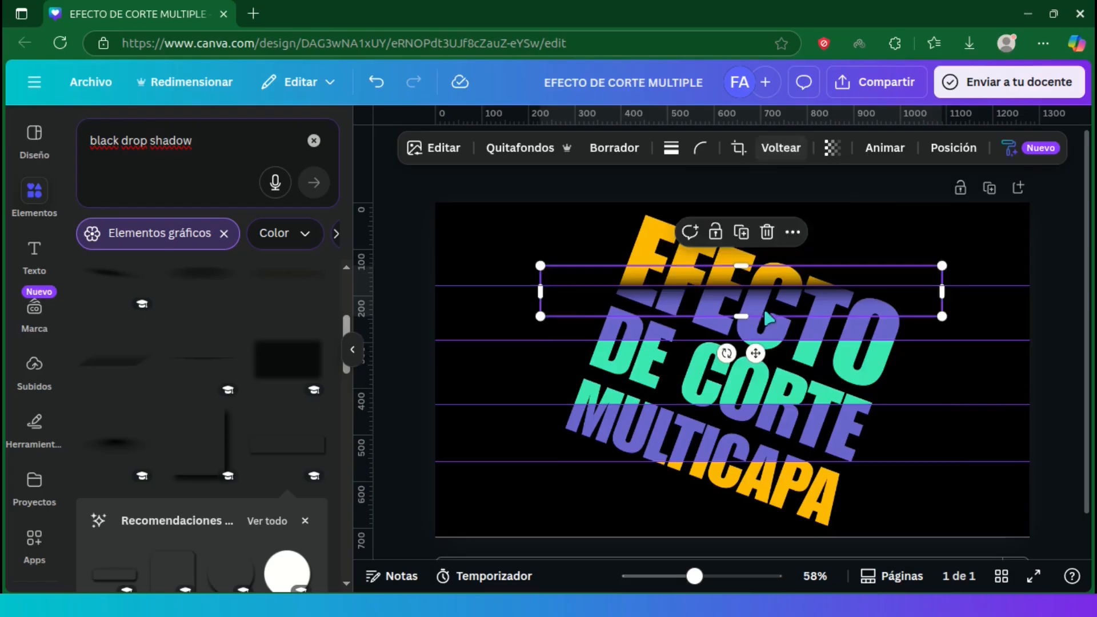
# Step: Place a copy of the shadow just above the fourth guide, aligning its dark edge with the cut between purple and yellow
pyautogui.moveTo(761, 293); pyautogui.dragTo(757, 460)
pyautogui.click(738, 575)
pyautogui.moveTo(1090, 272); pyautogui.dragTo(1090, 381)
pyautogui.moveTo(823, 323); pyautogui.dragTo(818, 330)
pyautogui.moveTo(738, 575); pyautogui.dragTo(699, 576)
pyautogui.click(1019, 318)
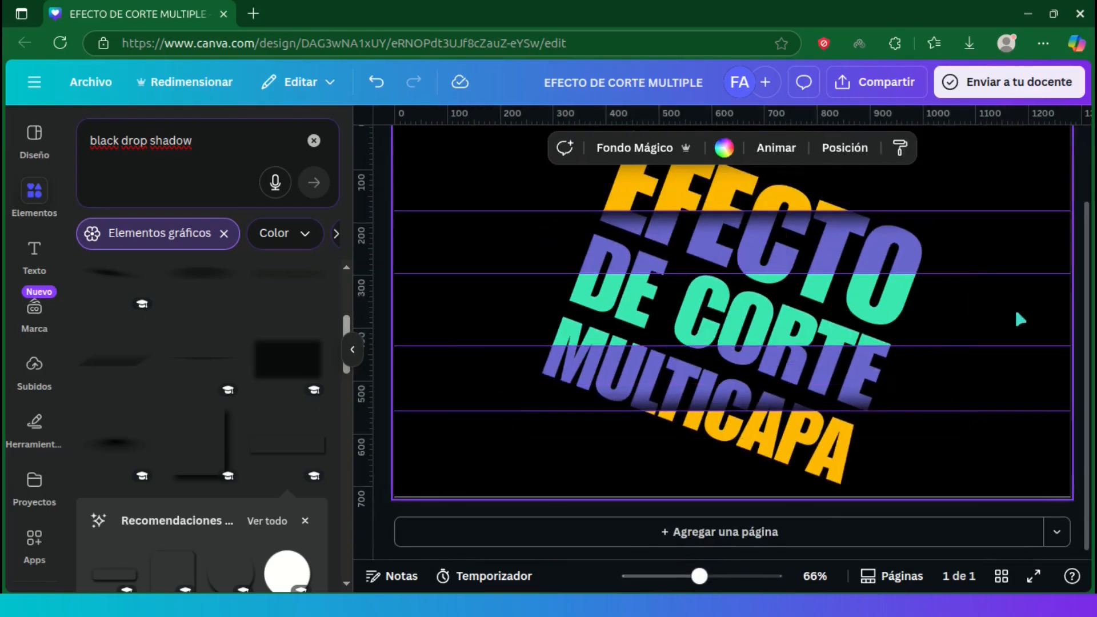
# Step: Duplicate the first guide's shadow and place the copy just below the second guide, with its dark edge meeting the purple and green cut
pyautogui.click(761, 225)
pyautogui.click(734, 272)
pyautogui.moveTo(734, 212); pyautogui.dragTo(724, 276)
pyautogui.moveTo(699, 577); pyautogui.dragTo(725, 575)
pyautogui.scroll(3, 812, 320)
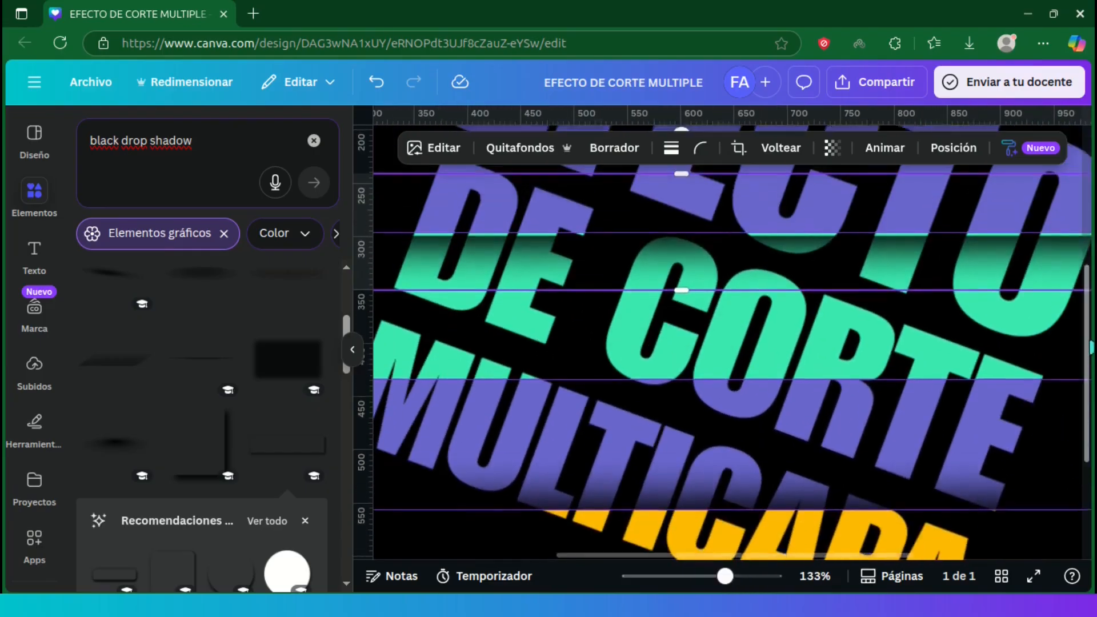
pyautogui.click(814, 322)
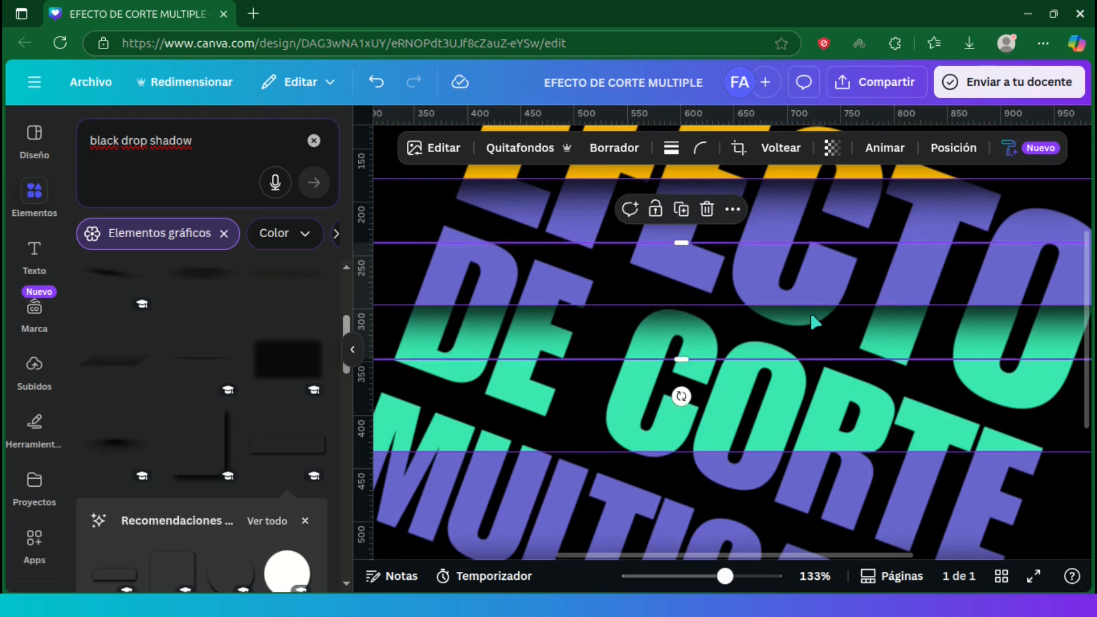
# Step: Duplicate the second guide's shadow, flip the copy vertically and align its dark edge with the third guide, over the green band
pyautogui.moveTo(725, 576); pyautogui.dragTo(718, 578)
pyautogui.click(692, 232)
pyautogui.click(781, 149)
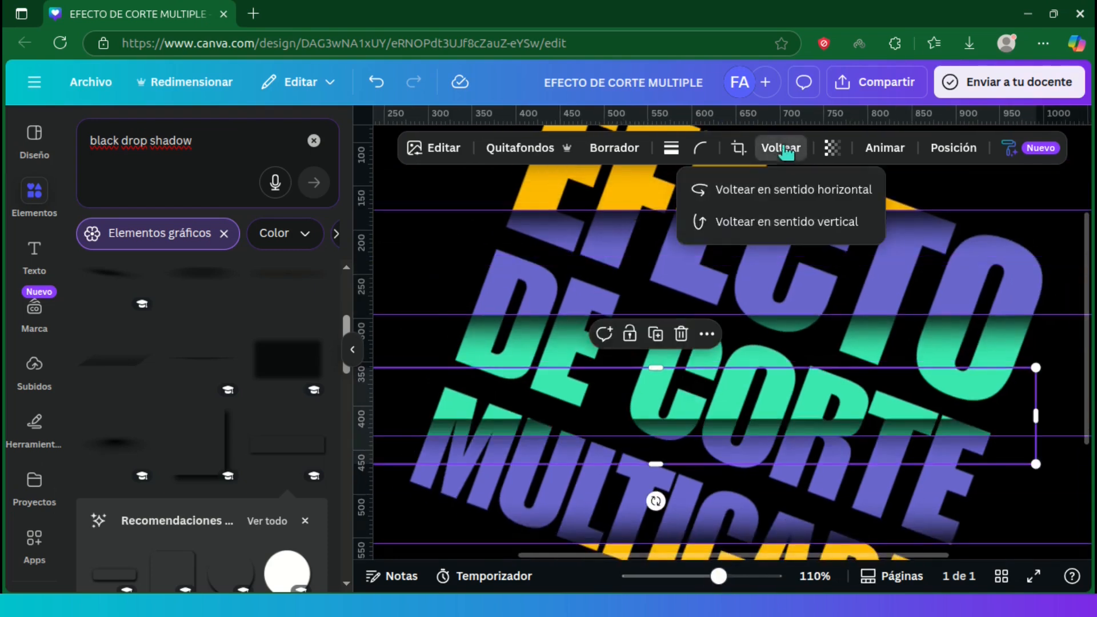
pyautogui.click(780, 222)
pyautogui.moveTo(757, 399); pyautogui.dragTo(752, 422)
pyautogui.scroll(5, 739, 437)
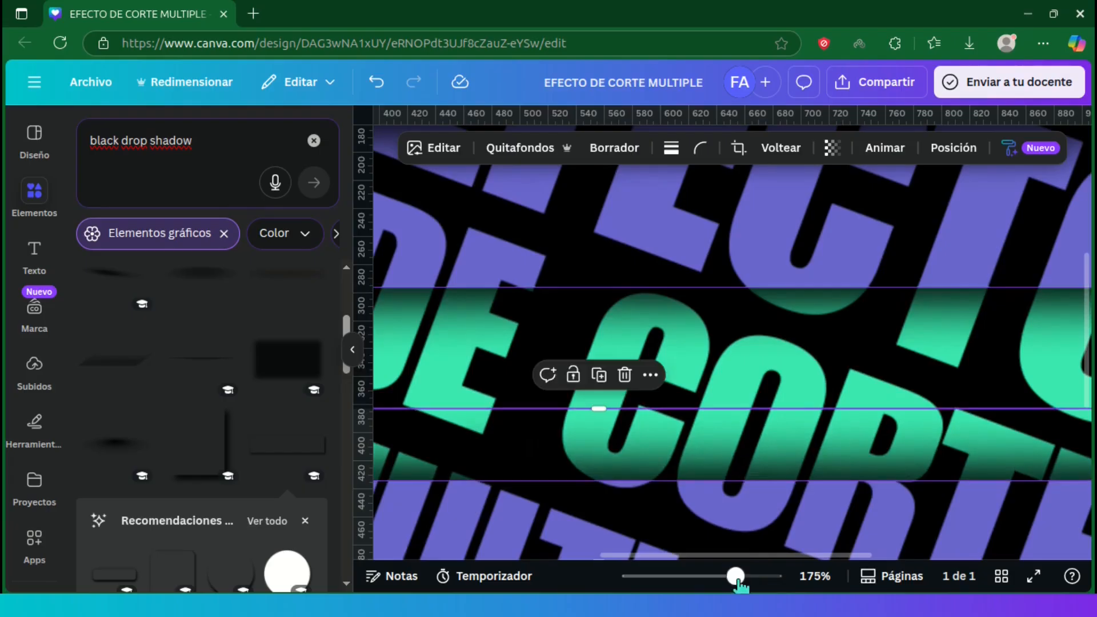
# Step: Clear all guides from the page
pyautogui.moveTo(738, 580); pyautogui.dragTo(690, 579)
pyautogui.click(1030, 371)
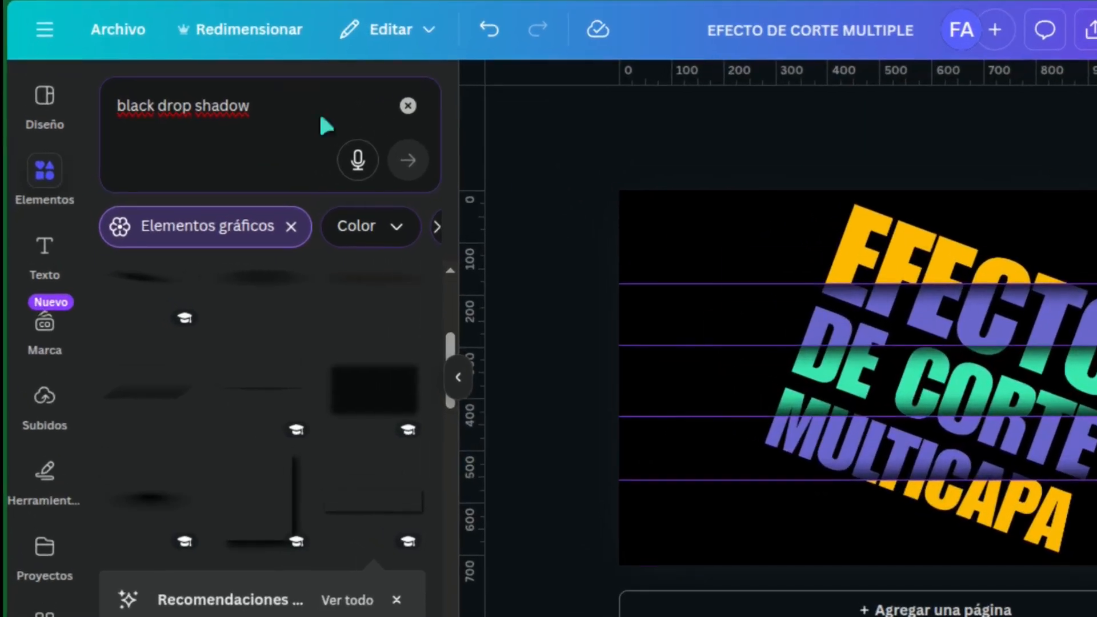
pyautogui.click(120, 32)
pyautogui.moveTo(325, 306)
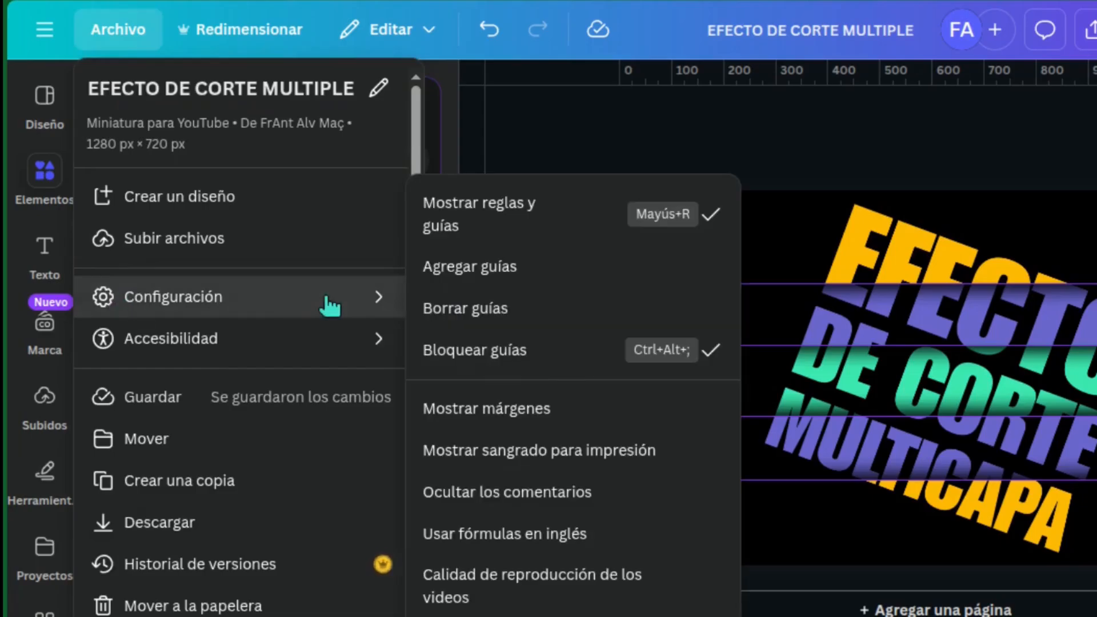
pyautogui.click(592, 310)
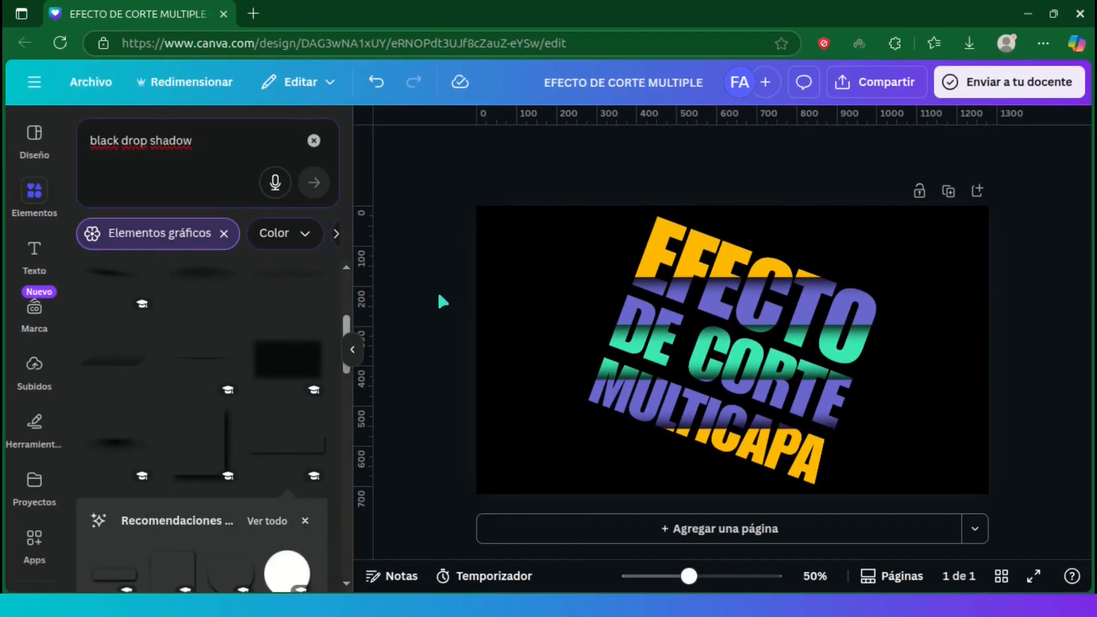
# Step: Nudge the shadows until their dark edges line up exactly with the colour cuts in the text
pyautogui.moveTo(688, 575); pyautogui.dragTo(734, 576)
pyautogui.click(810, 282)
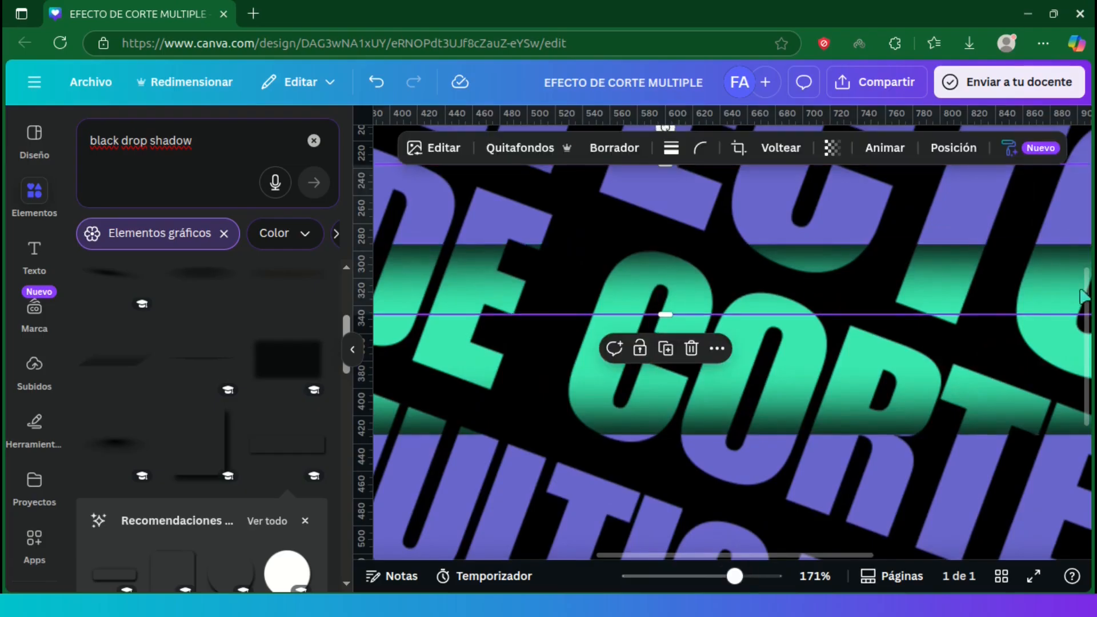
pyautogui.scroll(-3, 799, 320)
pyautogui.click(678, 458)
pyautogui.press('Up')
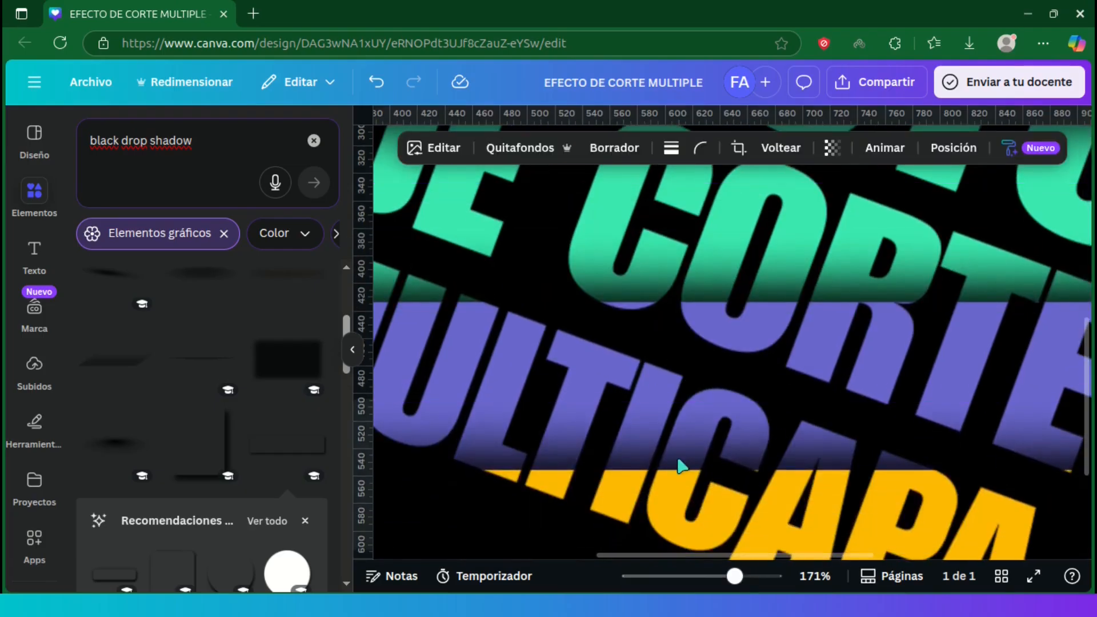
pyautogui.moveTo(1086, 389); pyautogui.dragTo(1086, 300)
pyautogui.scroll(3, 795, 385)
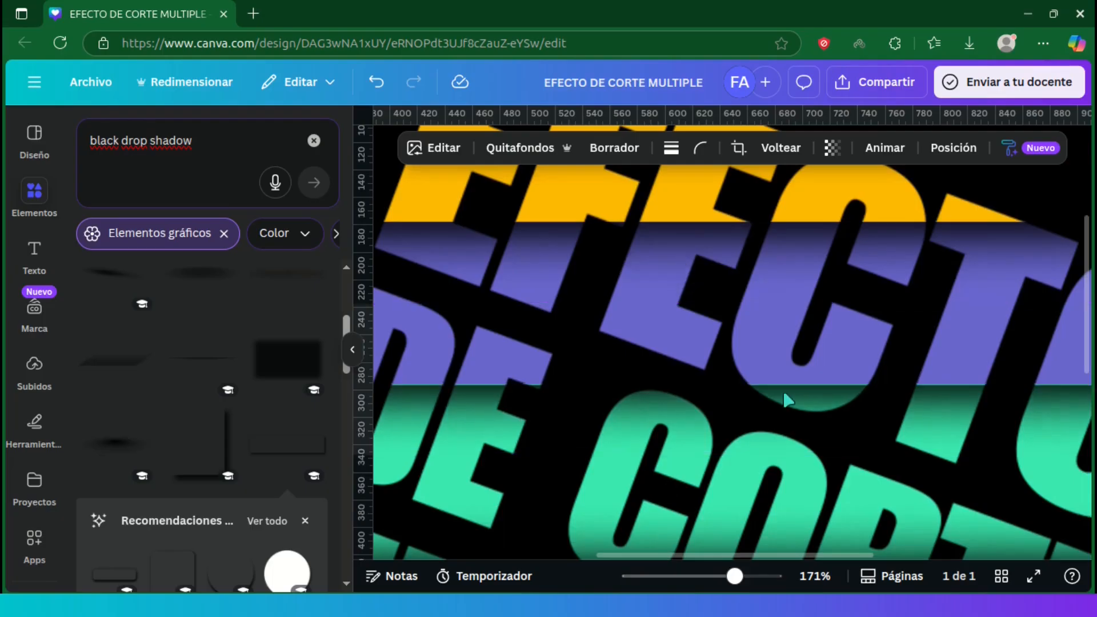
pyautogui.press('Down')
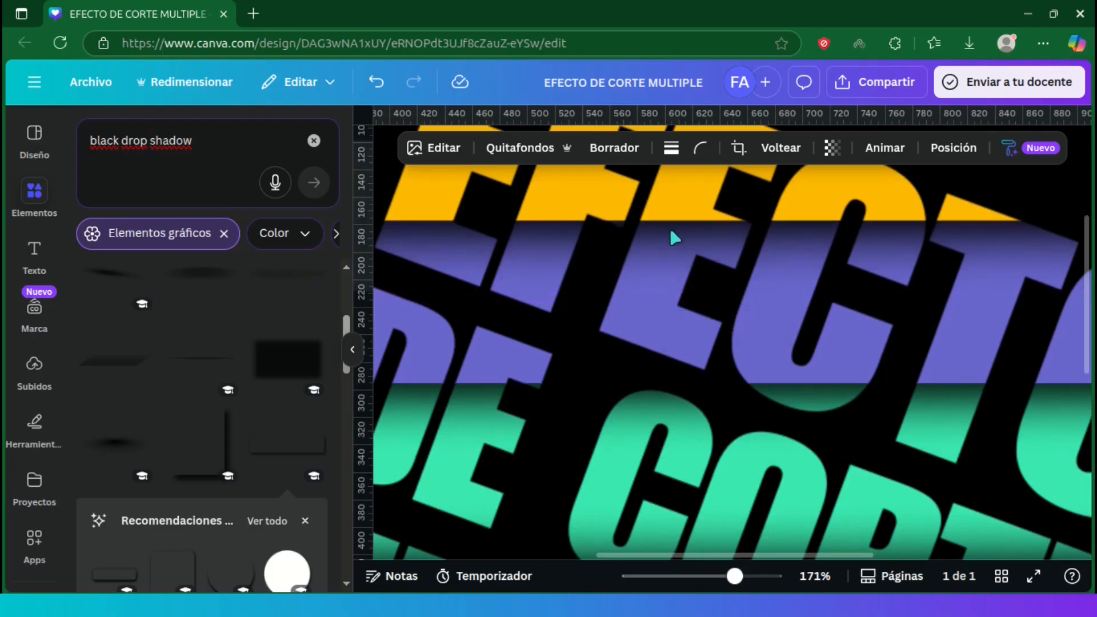
pyautogui.moveTo(734, 576); pyautogui.dragTo(685, 577)
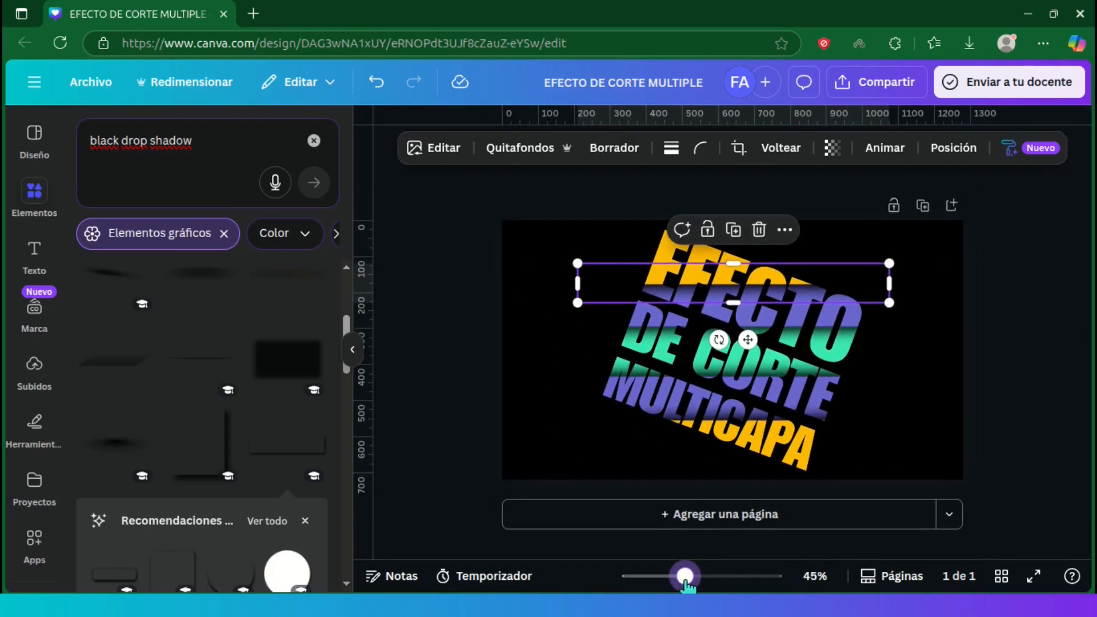
# Step: Group all the text bands and shadows and rotate the group counter-clockwise until the text is level
pyautogui.click(443, 417)
pyautogui.moveTo(270, 121); pyautogui.dragTo(892, 496)
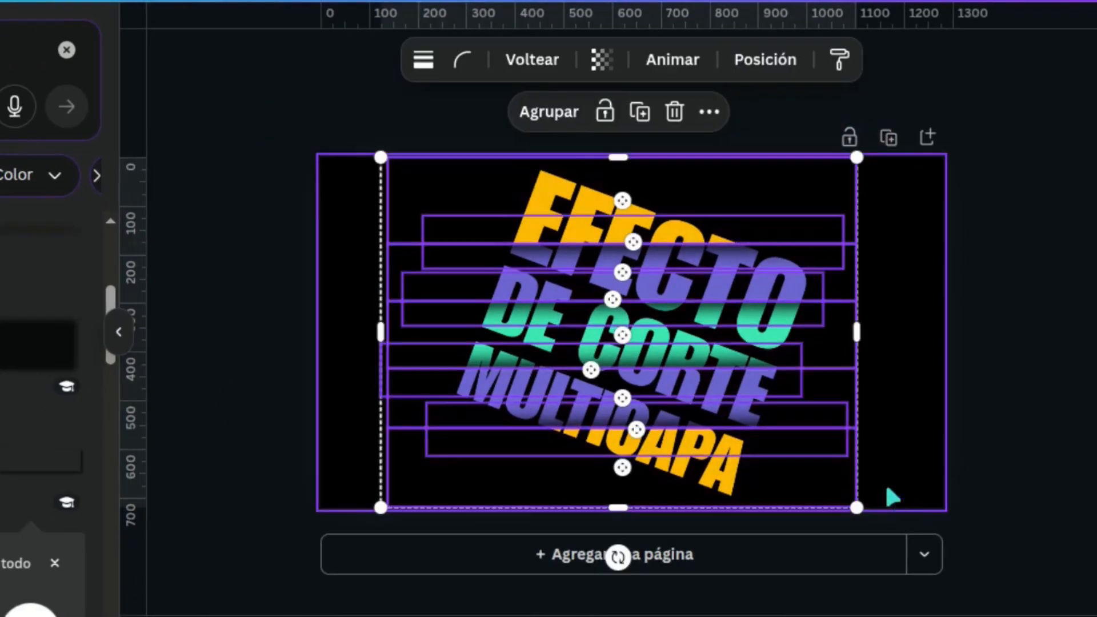
pyautogui.click(540, 112)
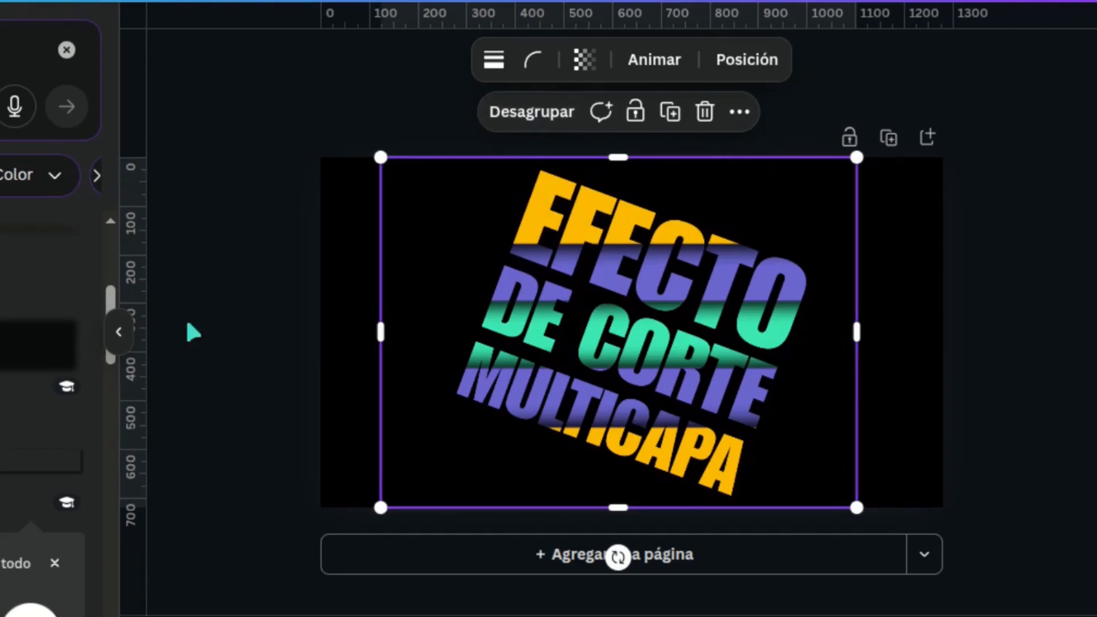
pyautogui.moveTo(618, 557); pyautogui.dragTo(705, 556)
pyautogui.click(998, 379)
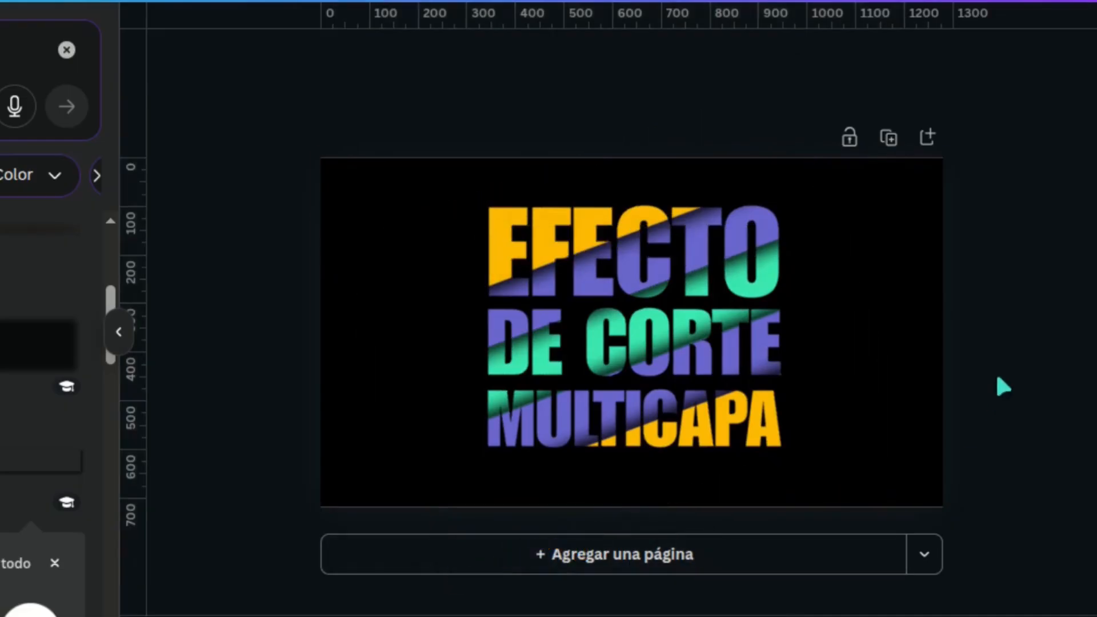